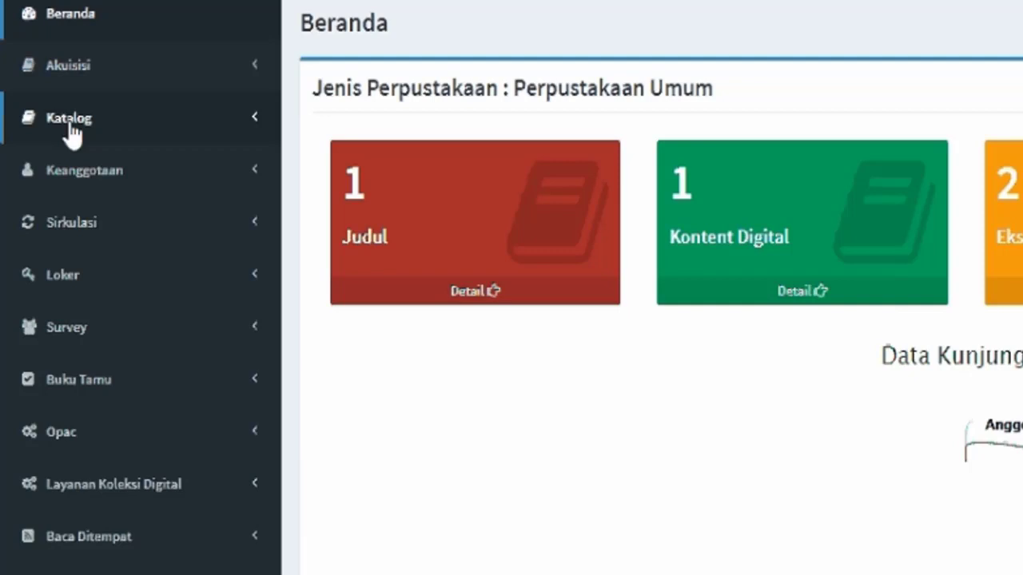
Open the Entri Katalog form from the Katalog menu to start a new Monograf record.
click(71, 134)
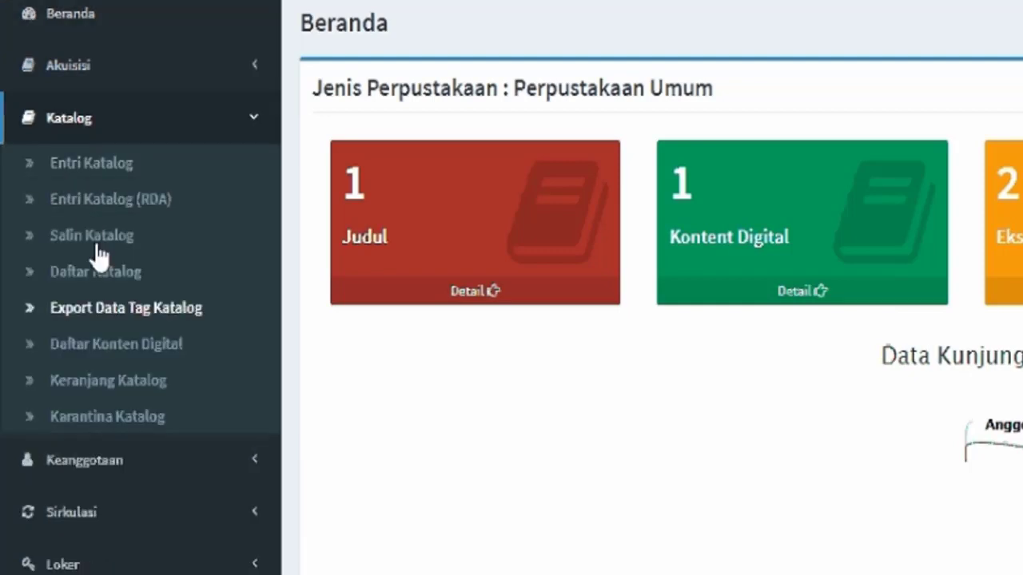
click(99, 175)
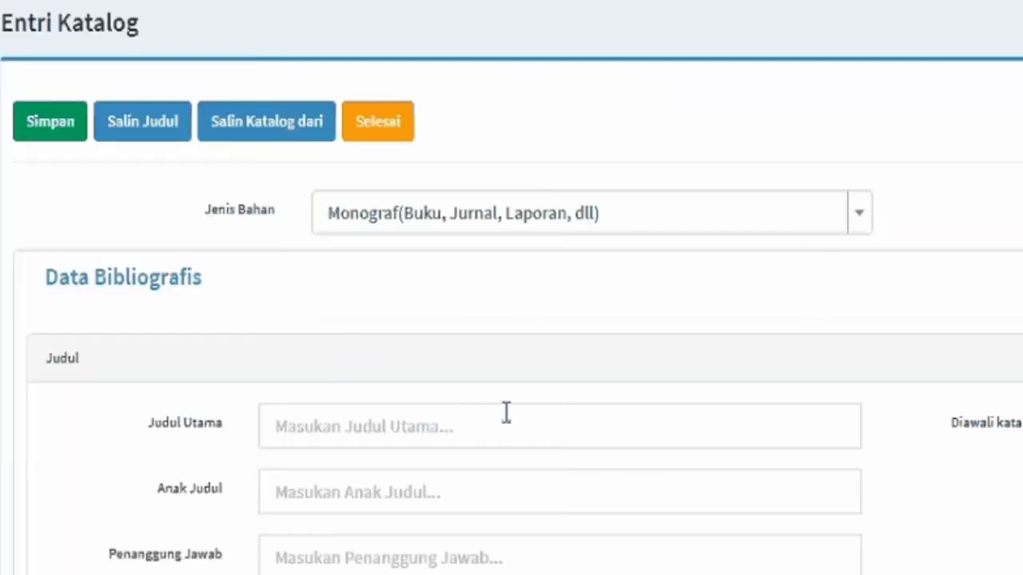
Enter 'Tutorial Install SMS Gateway' as the main title, correcting typos along the way.
click(501, 429)
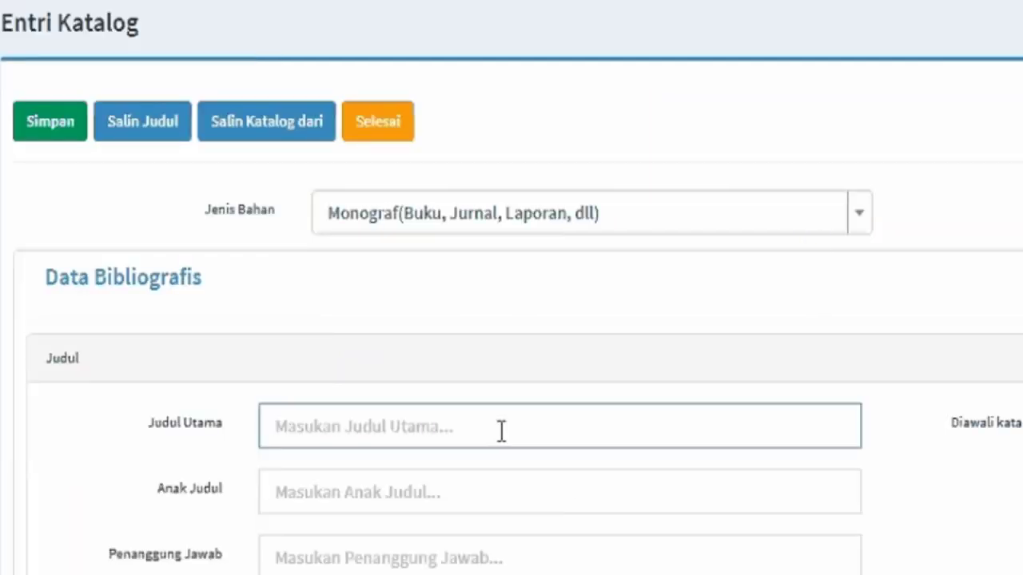
text(Tuto)
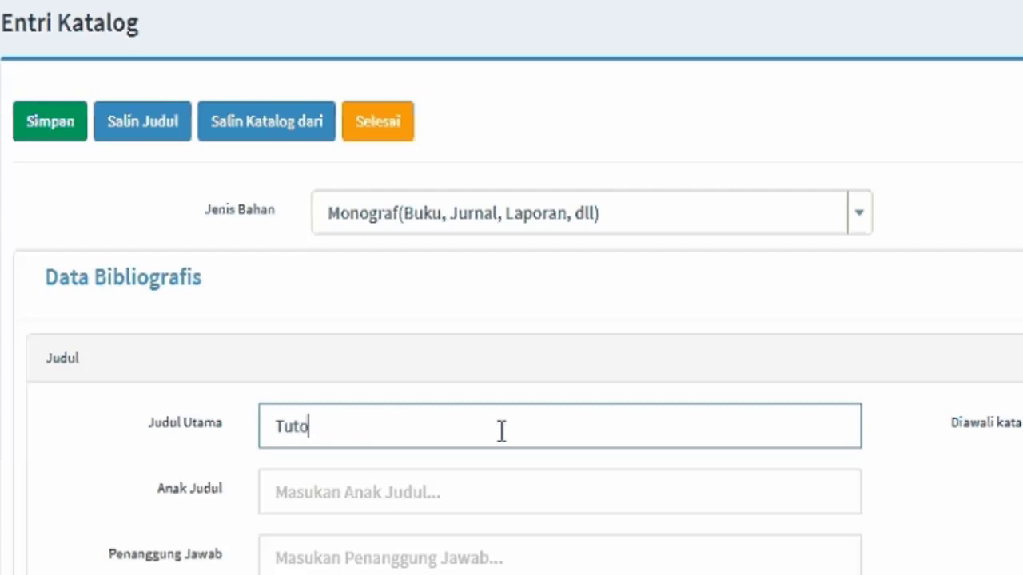
text(rial I)
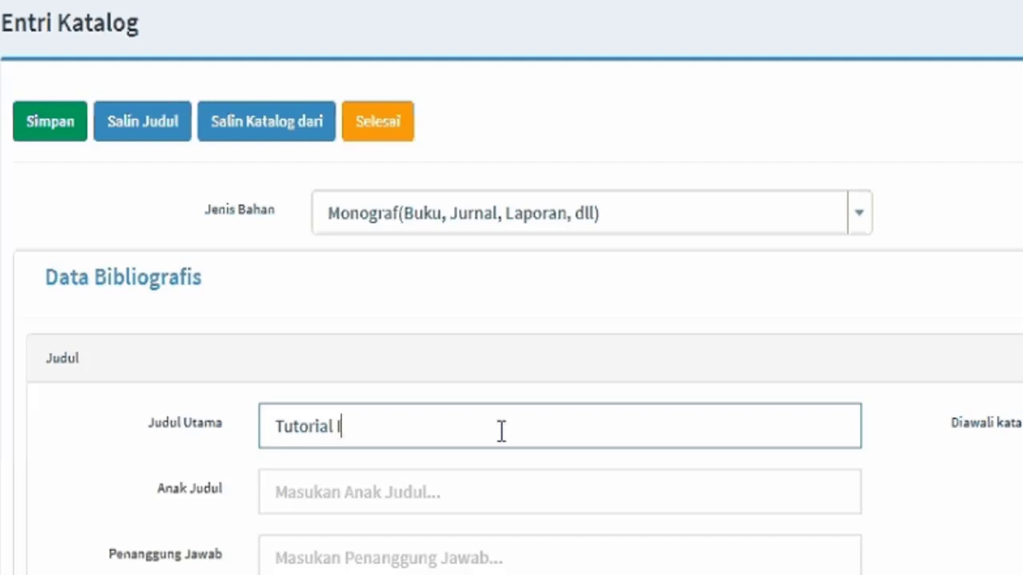
text(nstall G)
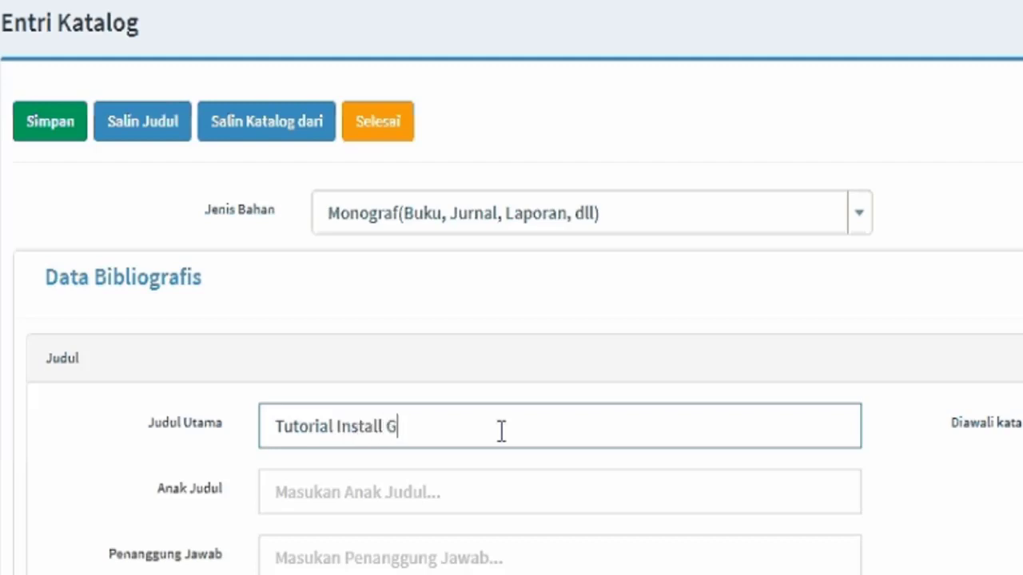
text(ammu P)
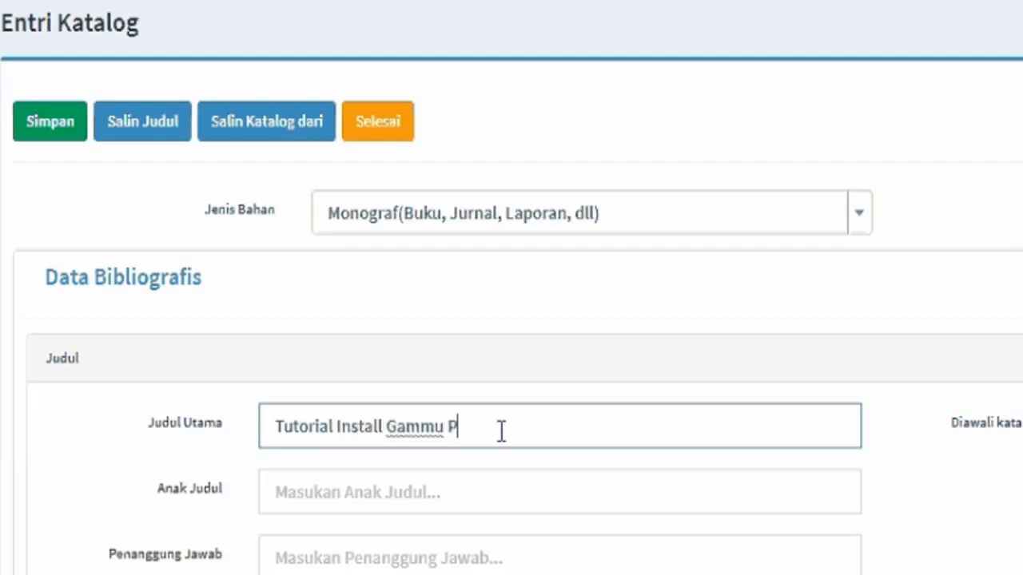
text(ada)
key(BackSpace)
key(BackSpace)
key(BackSpace)
key(BackSpace)
key(BackSpace)
key(BackSpace)
key(BackSpace)
key(BackSpace)
key(BackSpace)
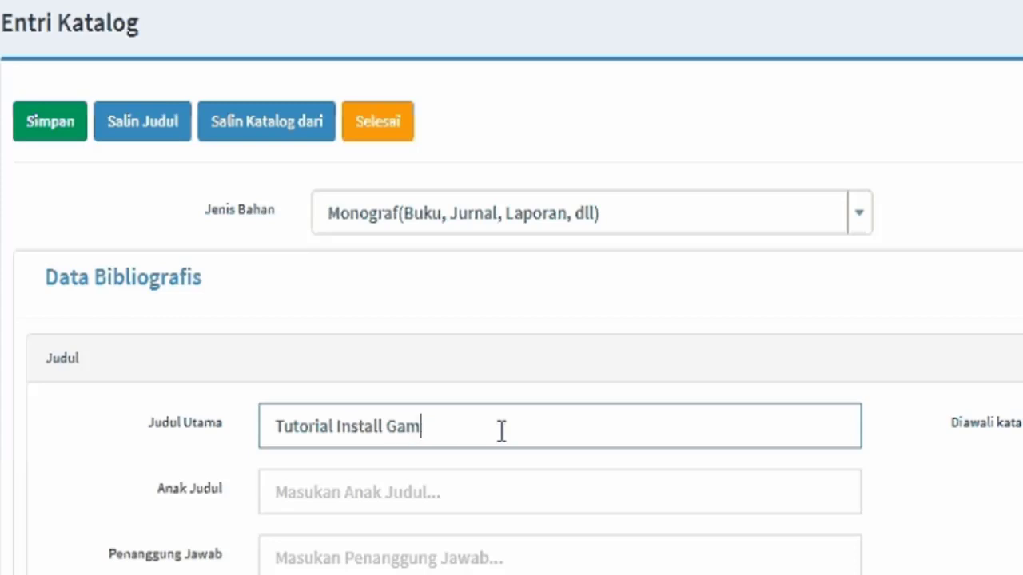
key(BackSpace)
key(BackSpace)
key(BackSpace)
key(BackSpace)
key(BackSpace)
key(BackSpace)
key(BackSpace)
key(BackSpace)
key(BackSpace)
text(I)
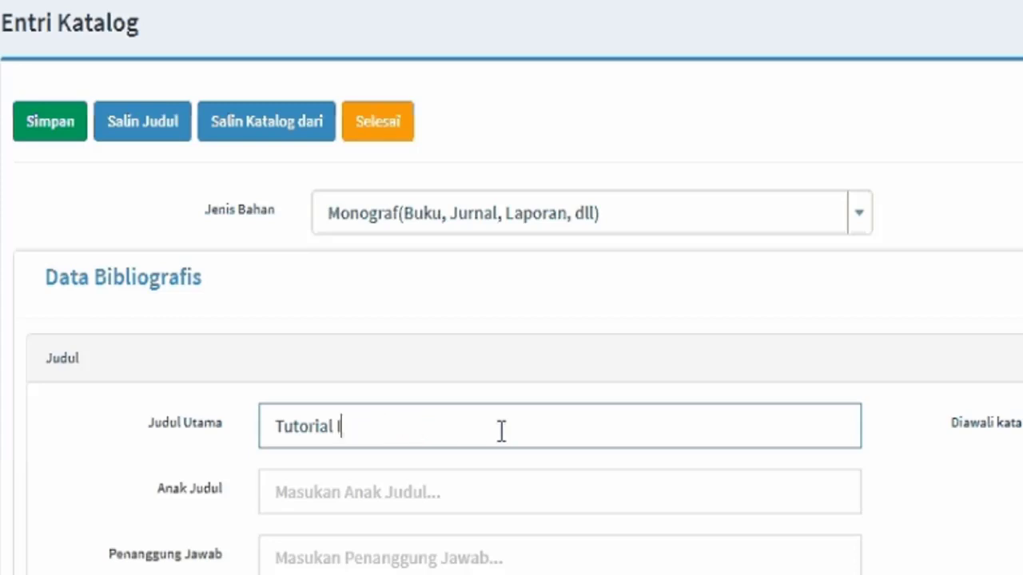
text(nstall )
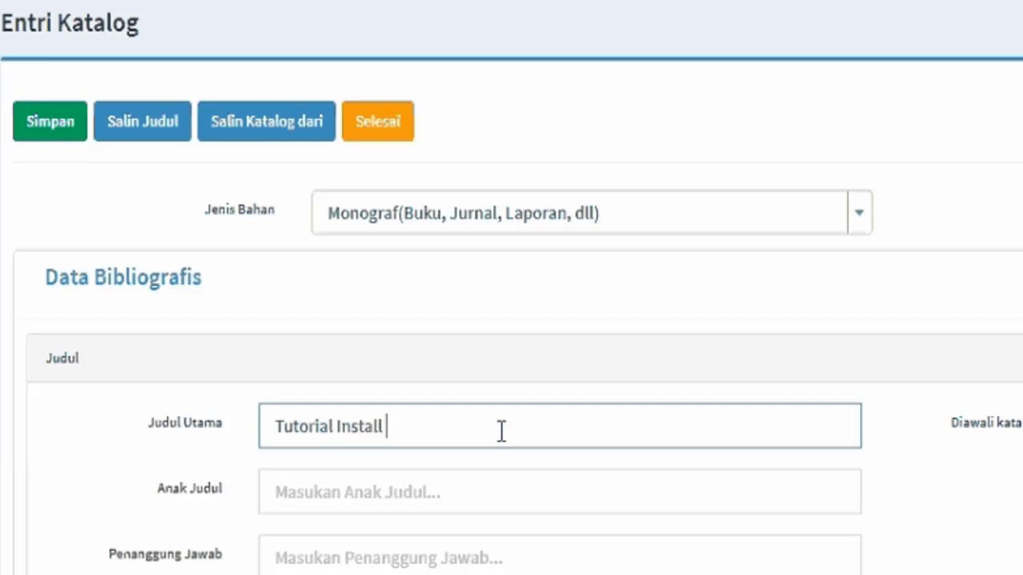
text(SMS G)
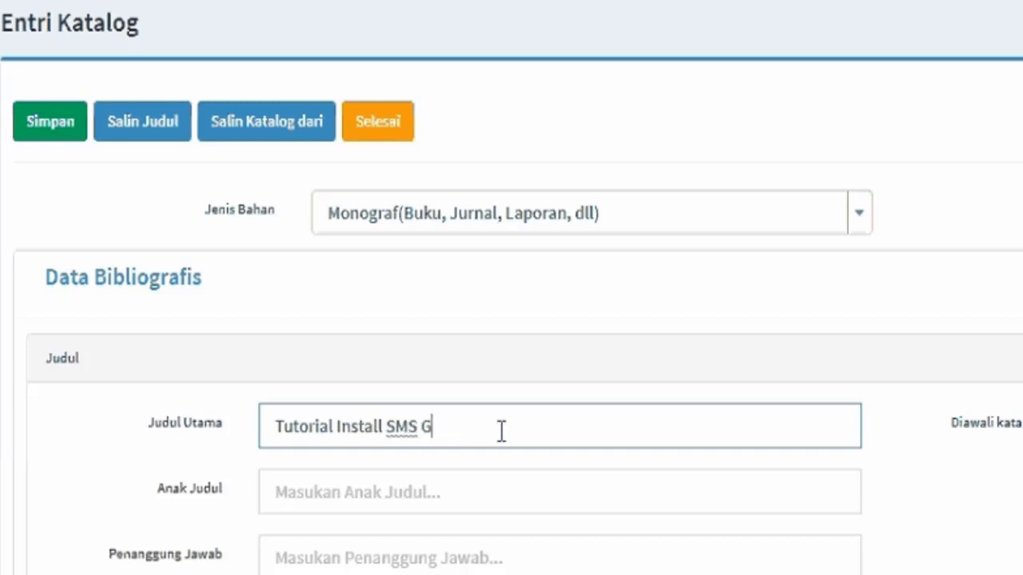
text(ateway)
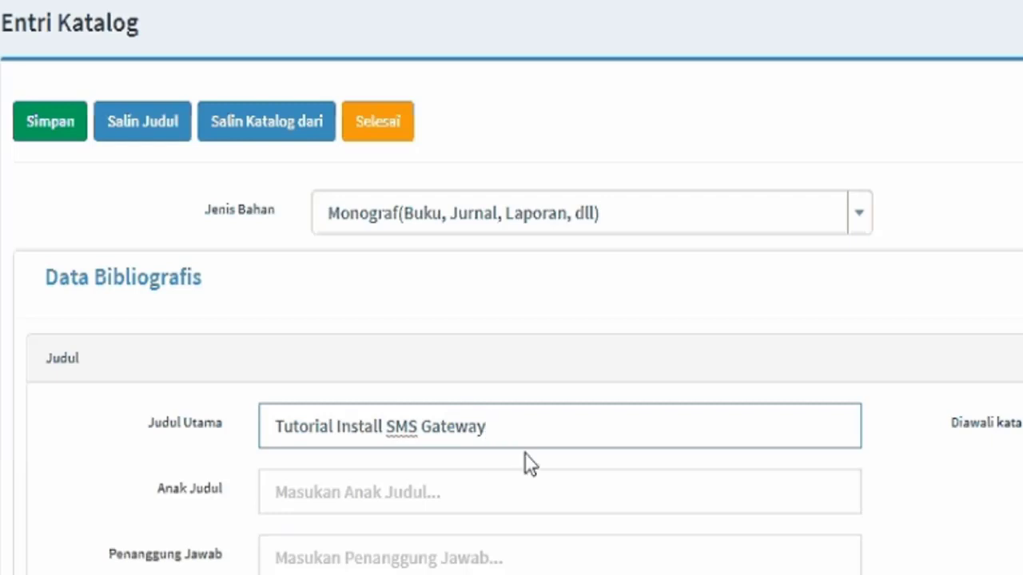
click(518, 474)
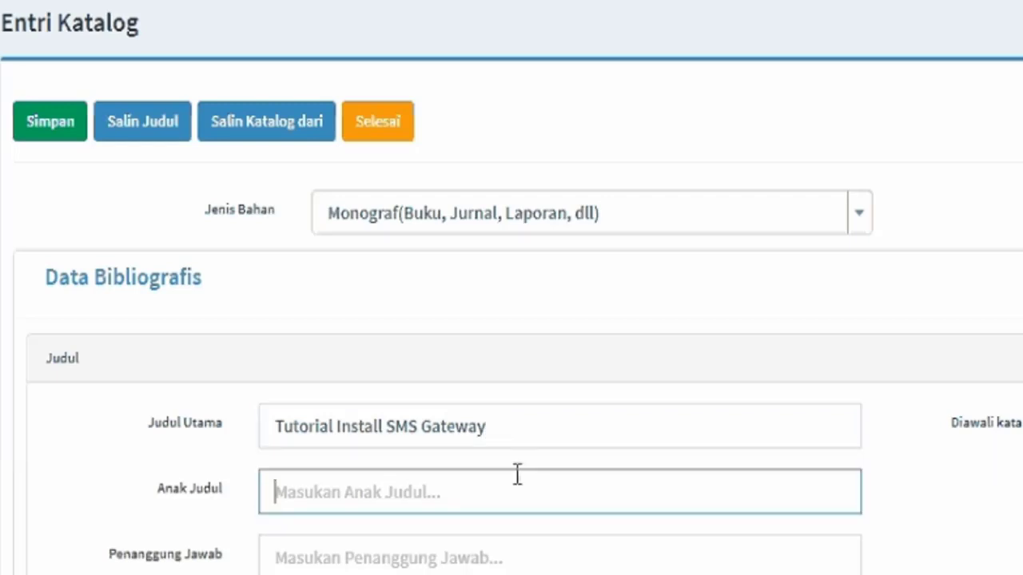
Enter the subtitle 'Menggunakan Gammu di Windows' and the author's full name as responsibility.
text(Men)
key(BackSpace)
key(BackSpace)
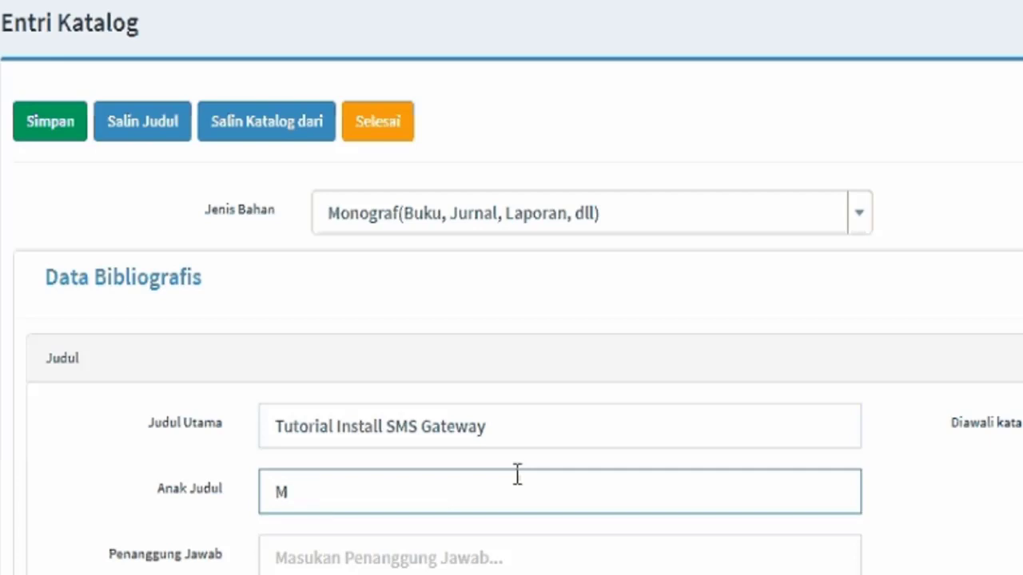
text(enggunakan )
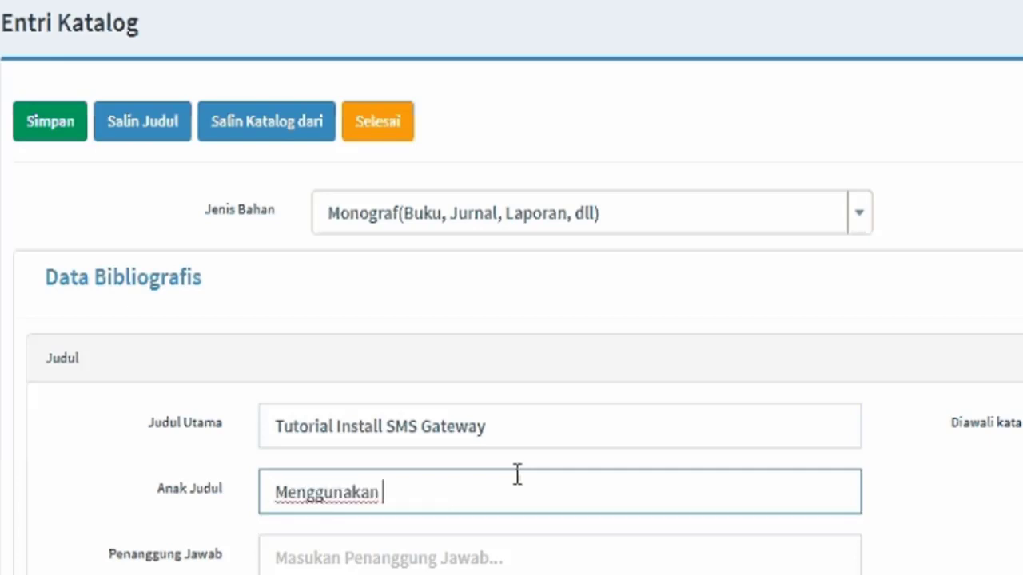
text(Gammu di )
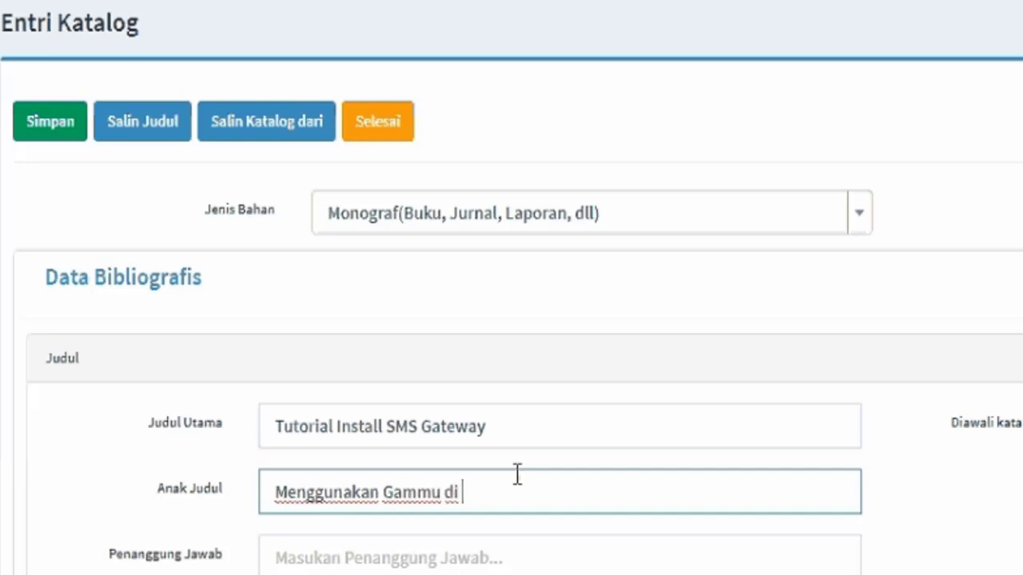
text(WIndows)
click(475, 552)
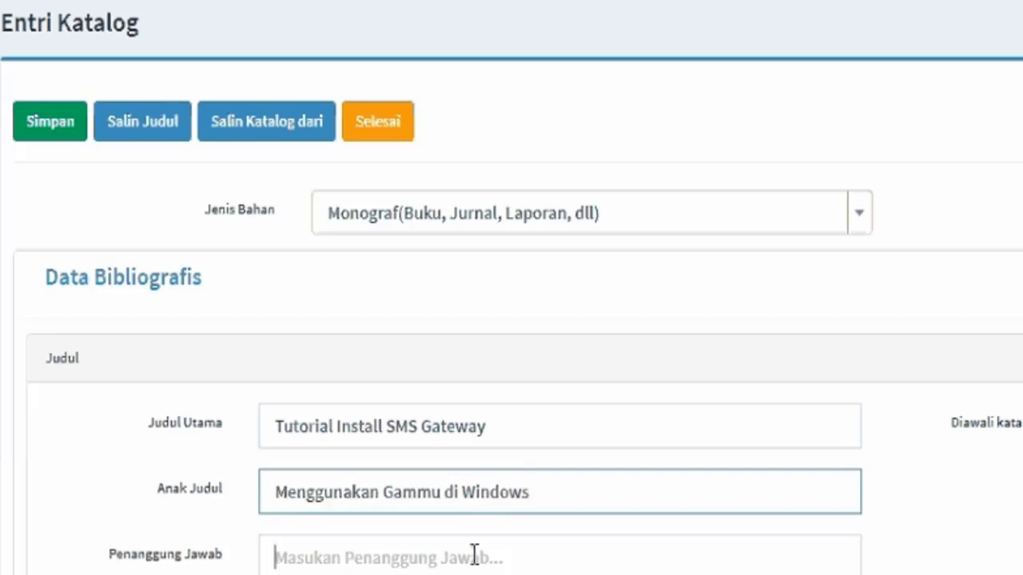
text(Muhamma)
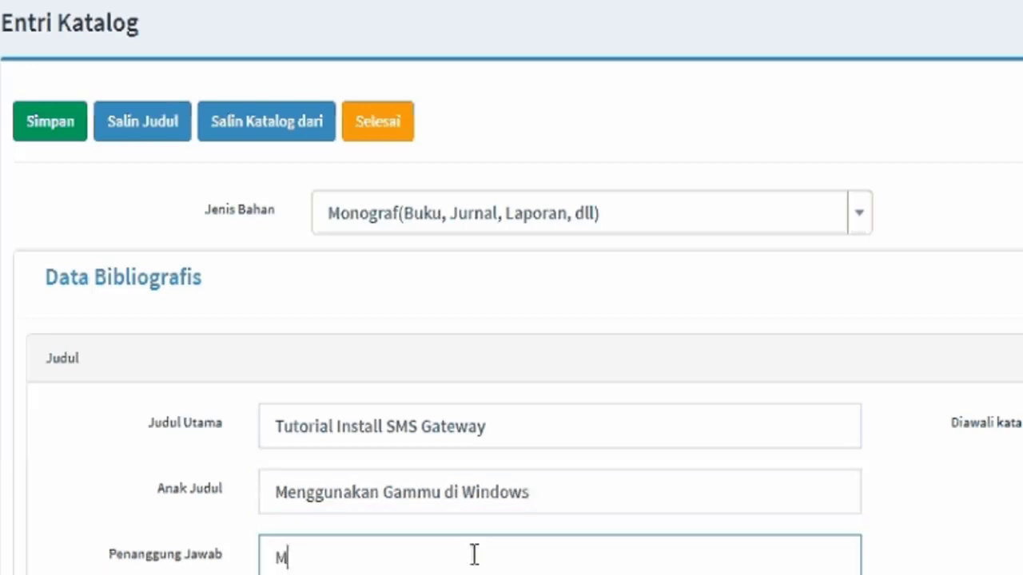
text(d)
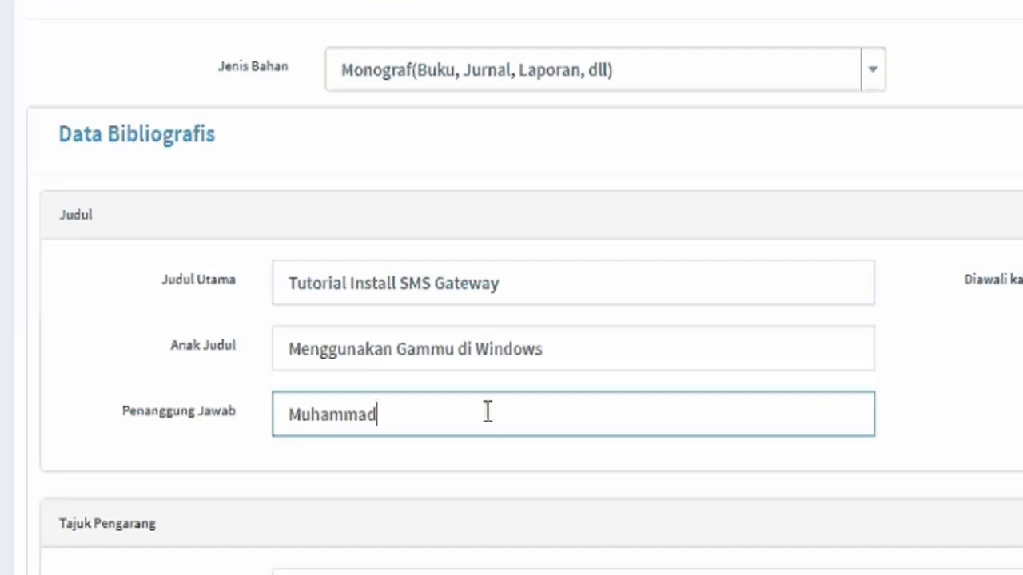
text( Fadli)
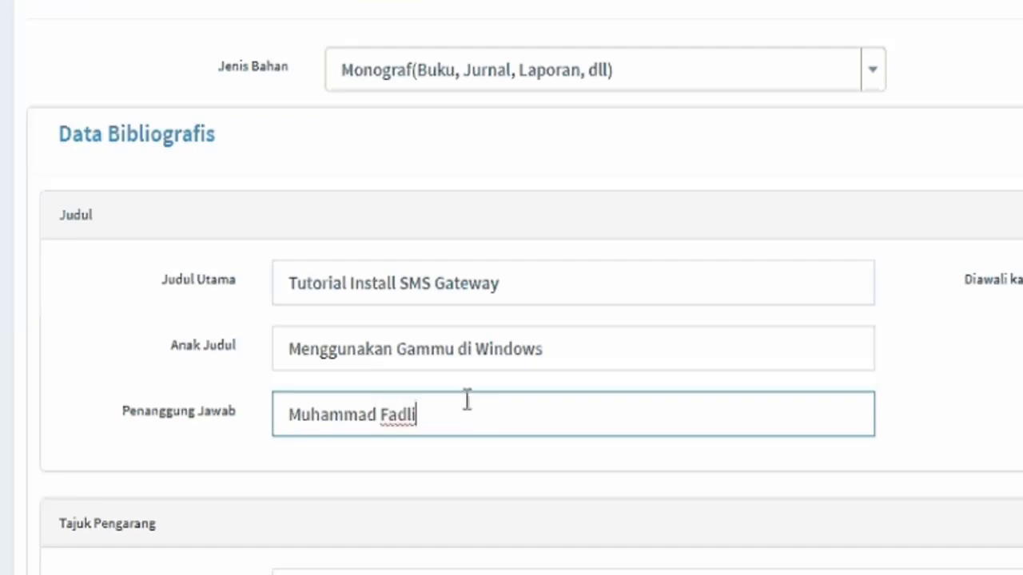
scroll(456, 404, down, 3)
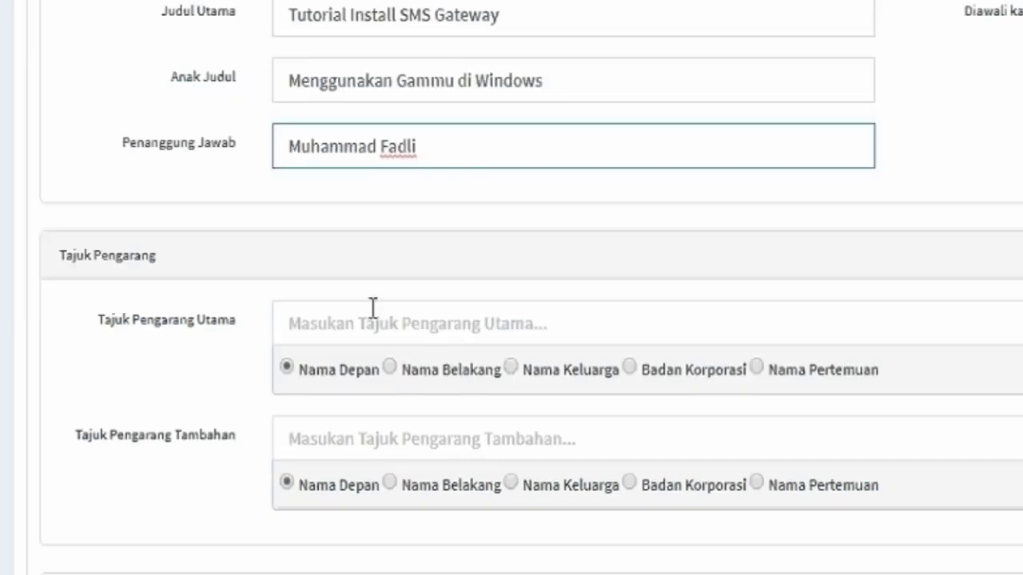
Enter the author's full name as the record's main author heading.
click(372, 307)
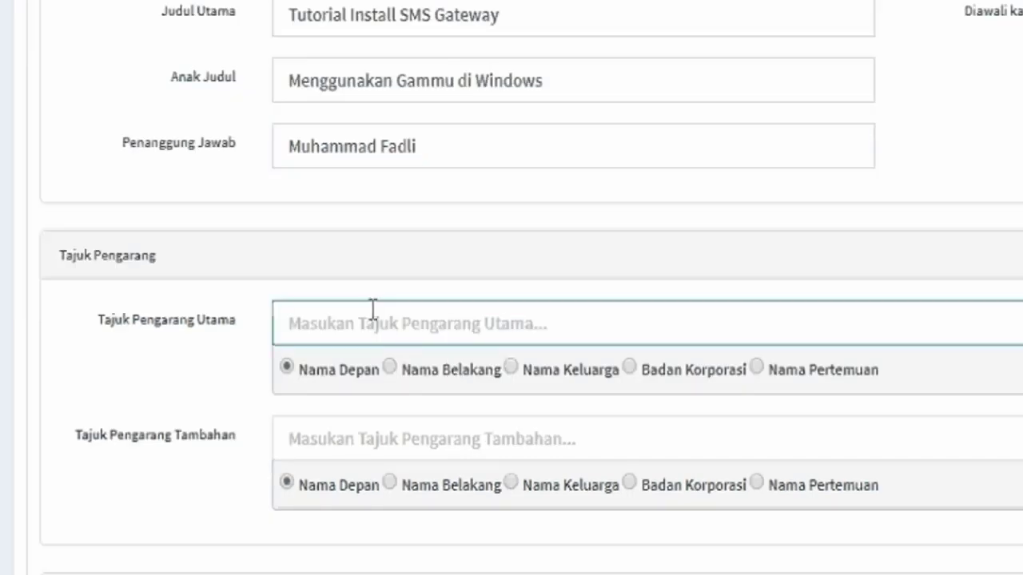
text(Muh)
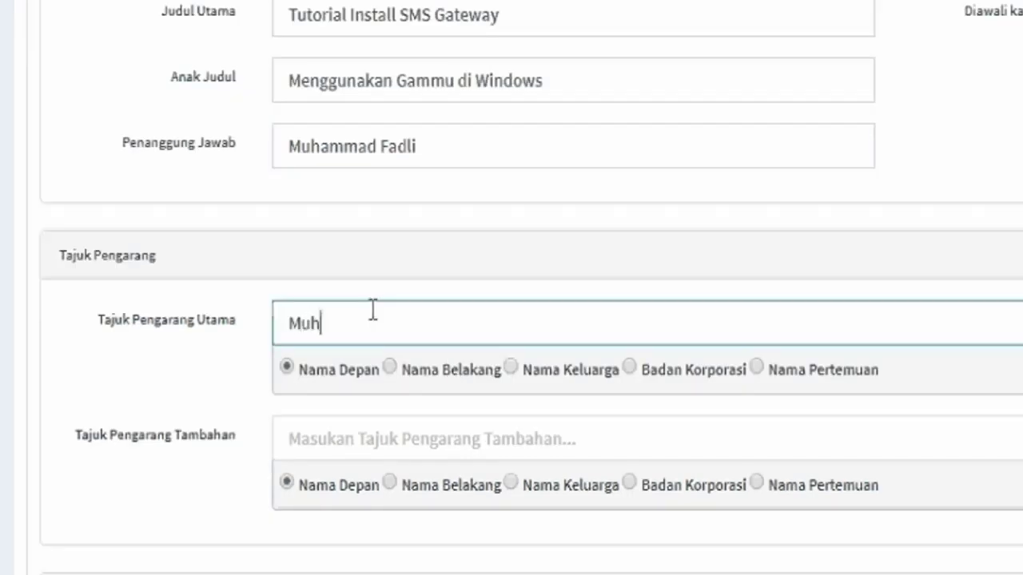
text(ammad)
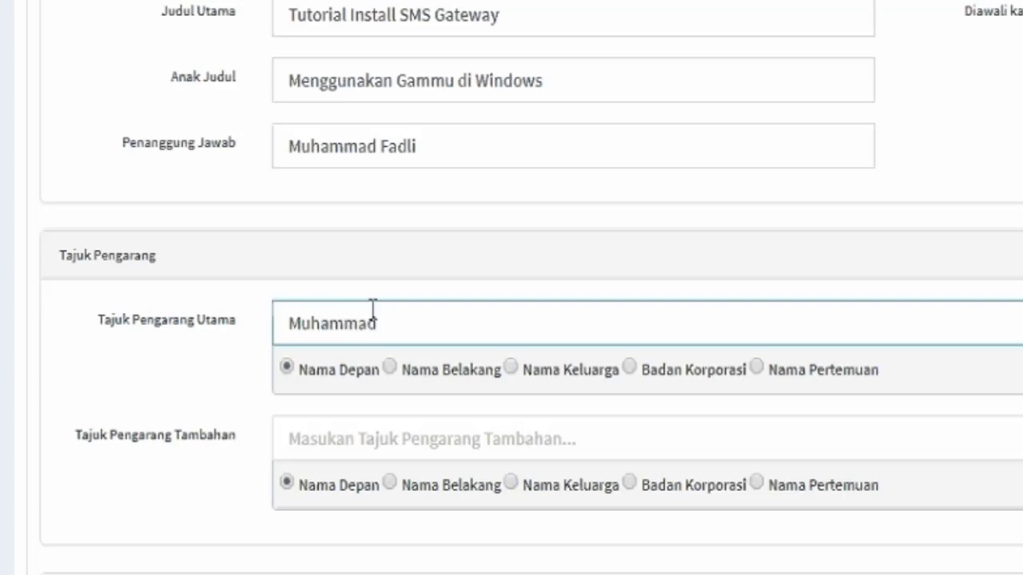
text( Fadli)
scroll(367, 459, down, 4)
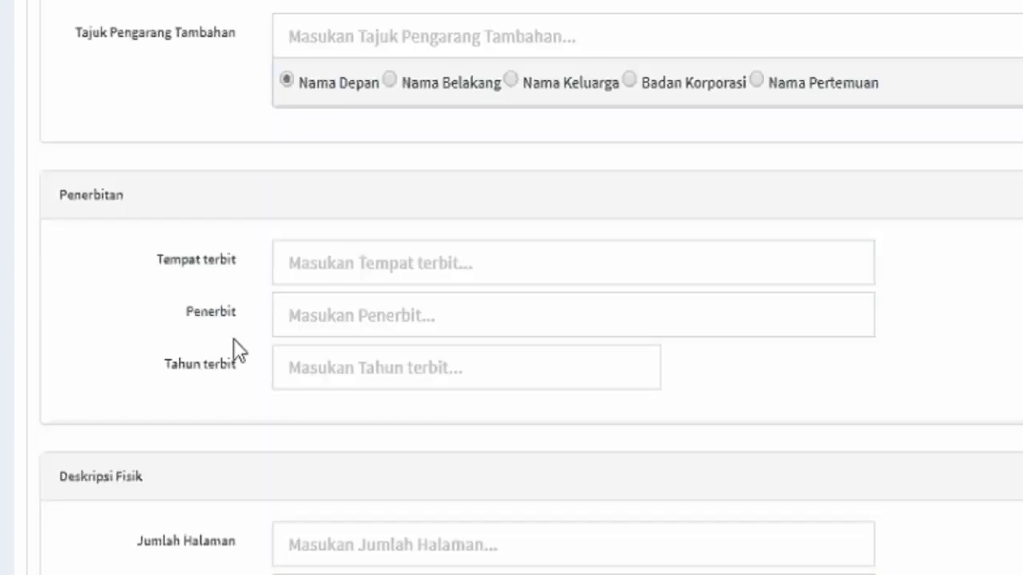
Fill in publication place Jakarta, publisher Elexmedia Komputindo, and year 2017.
click(335, 247)
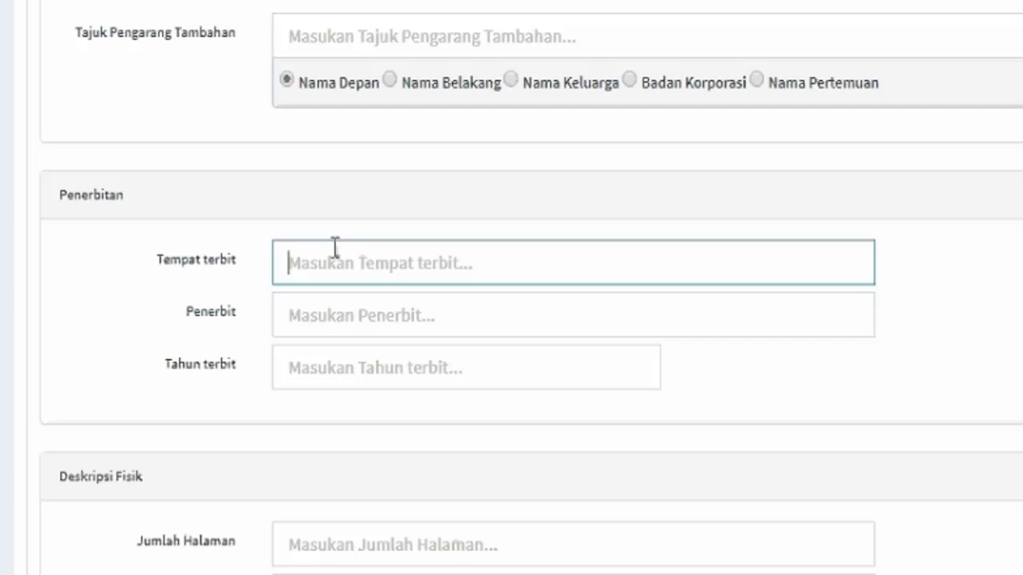
text(Jakarta)
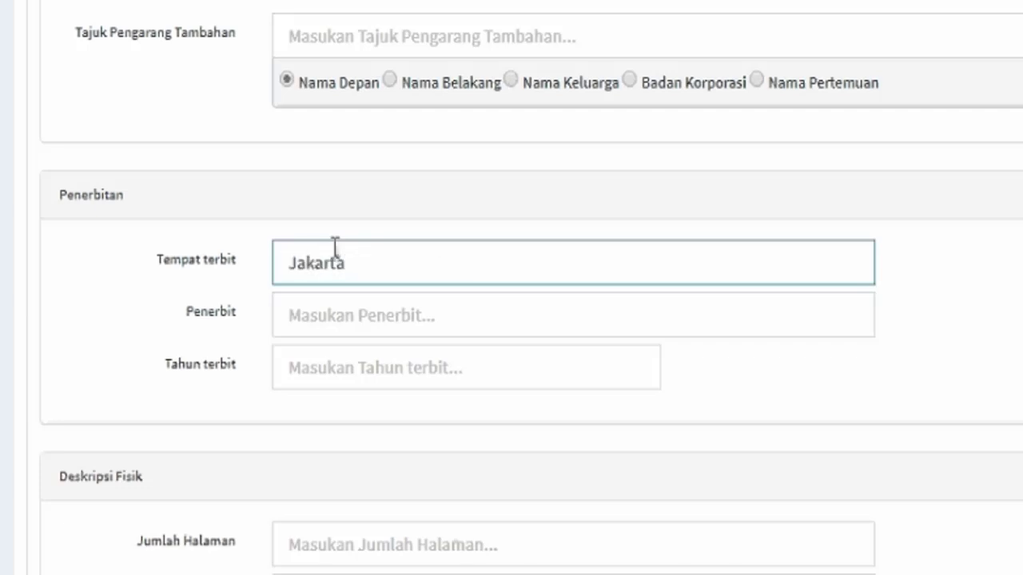
click(340, 298)
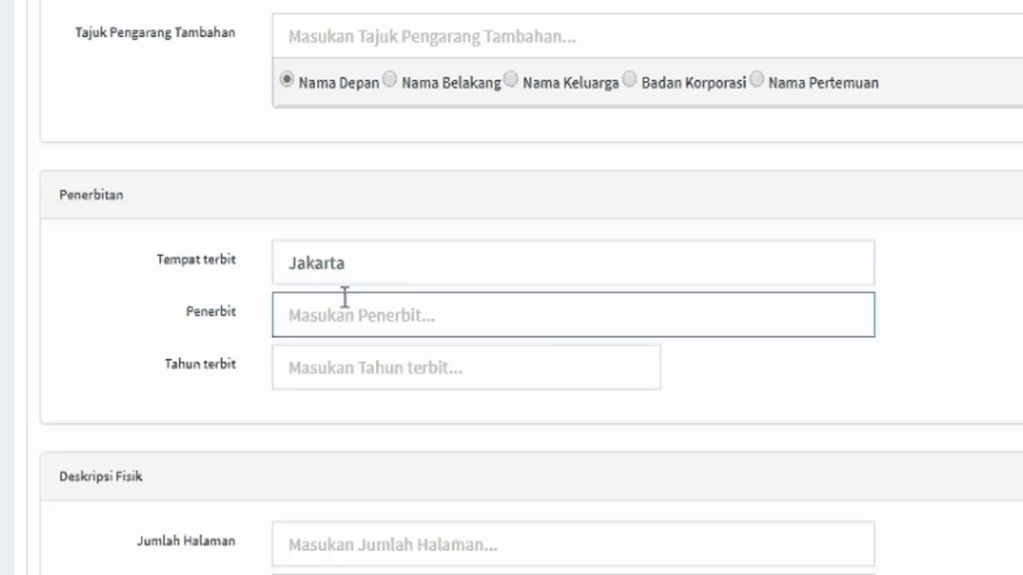
text(Elex)
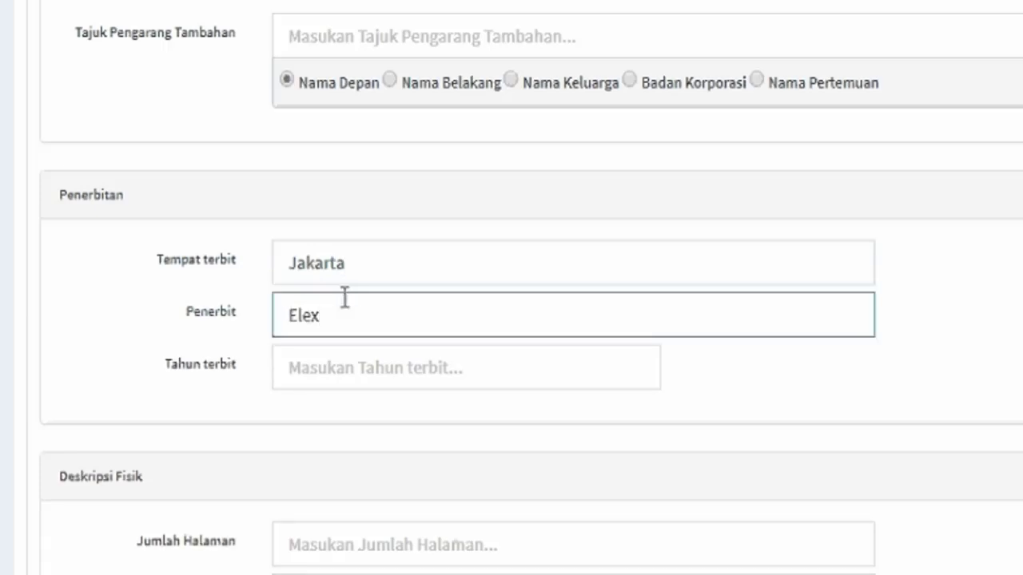
text( media Komputindo)
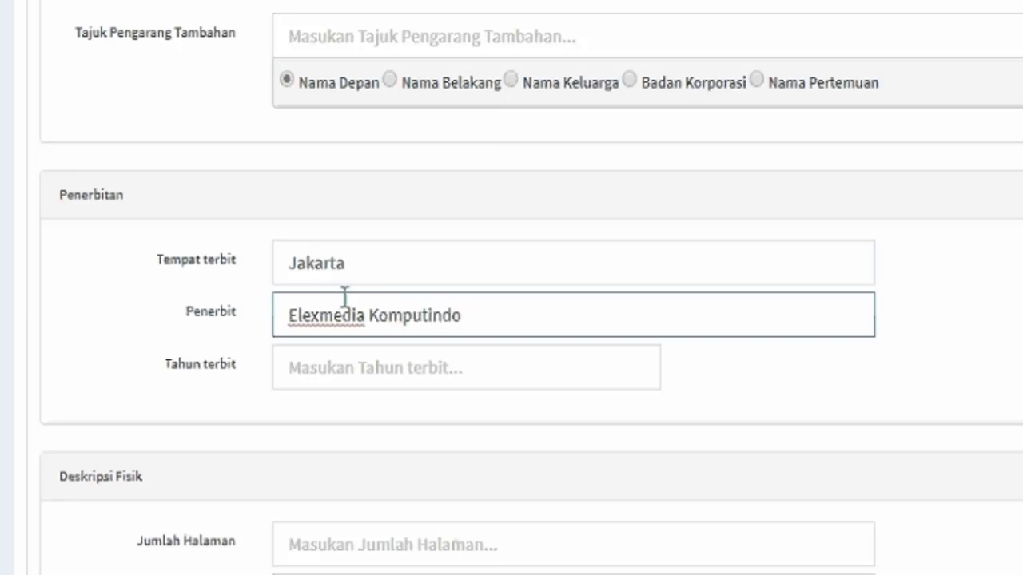
click(376, 358)
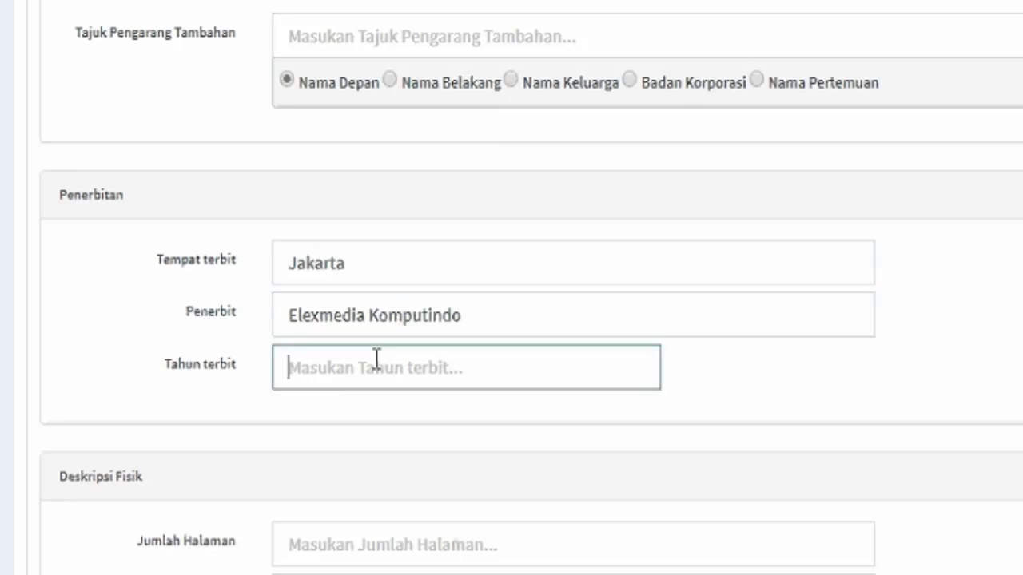
text(2)
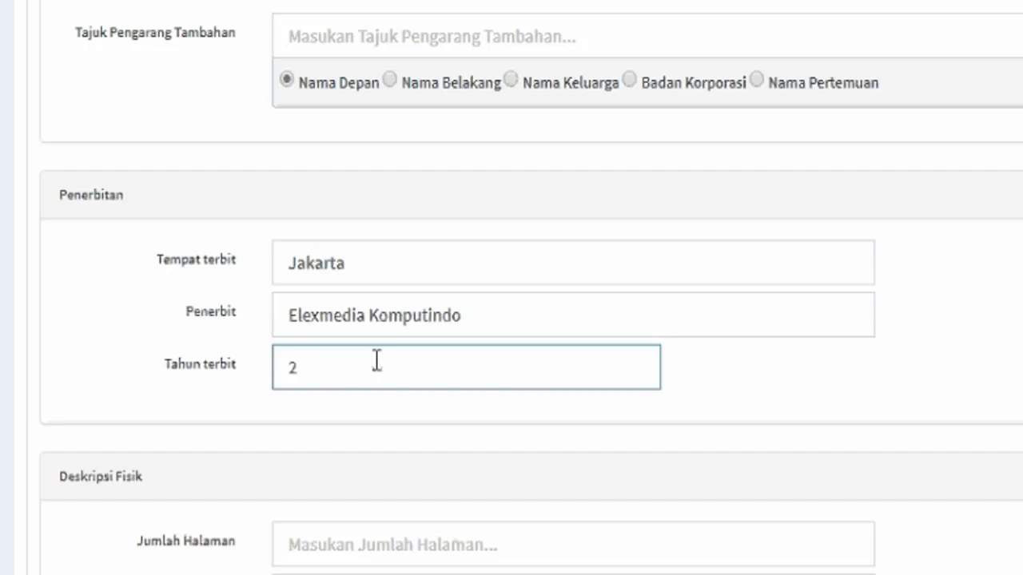
text(017)
Enter pages '90 hal :', illustration note 'ilus:,' and dimension 80 in Deskripsi Fisik.
scroll(375, 361, down, 6)
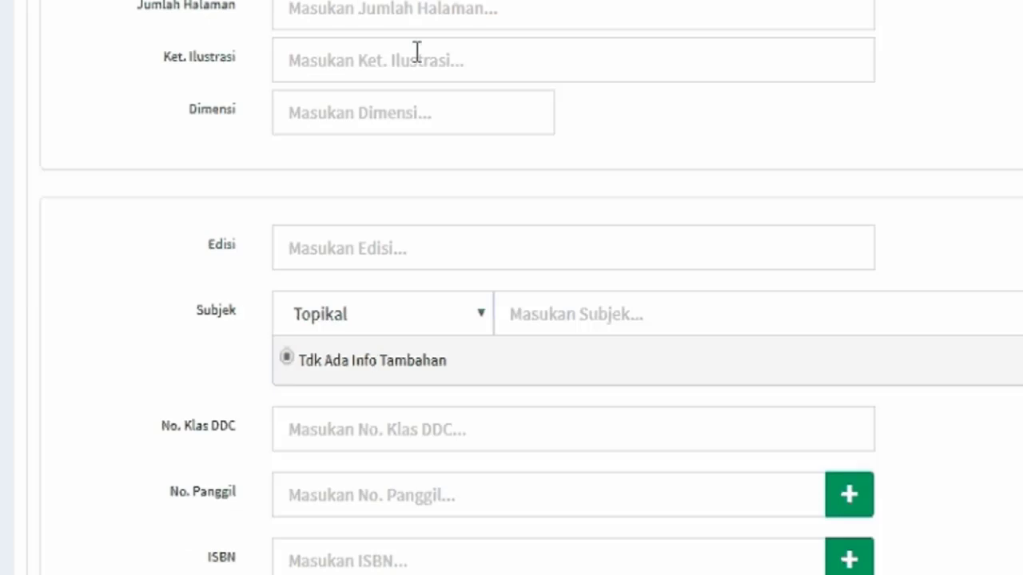
click(422, 16)
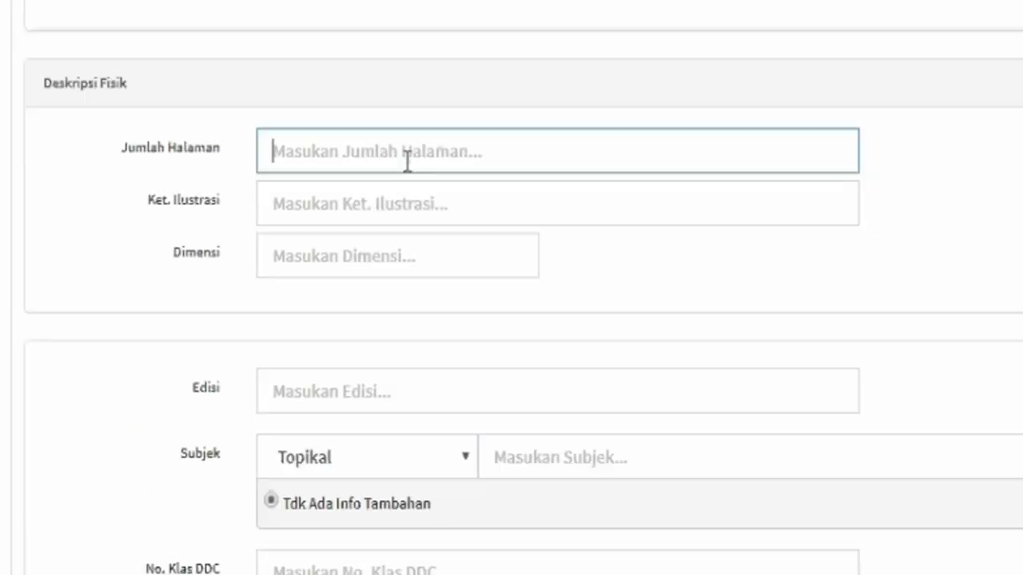
text(90)
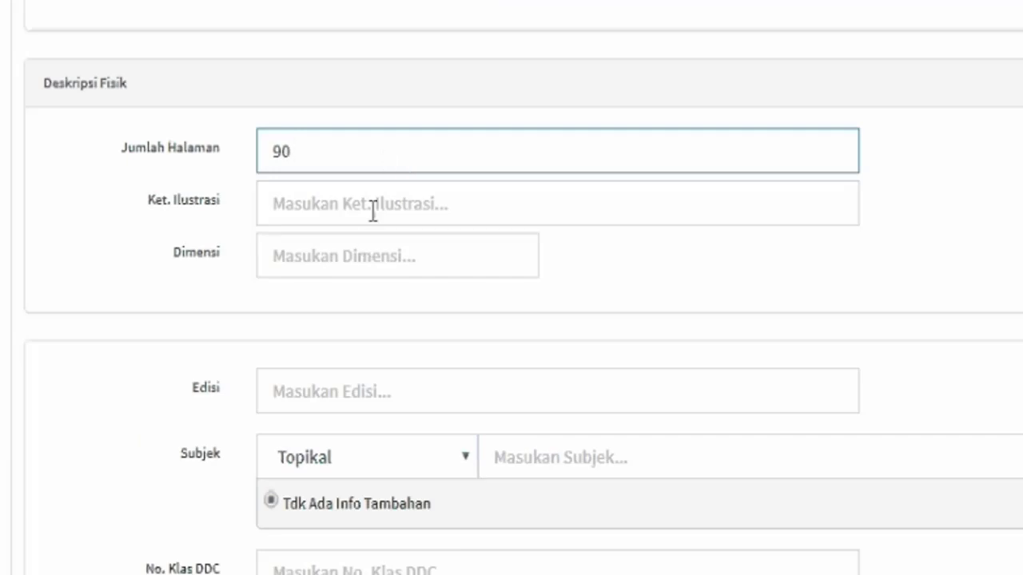
text( hal :)
click(371, 211)
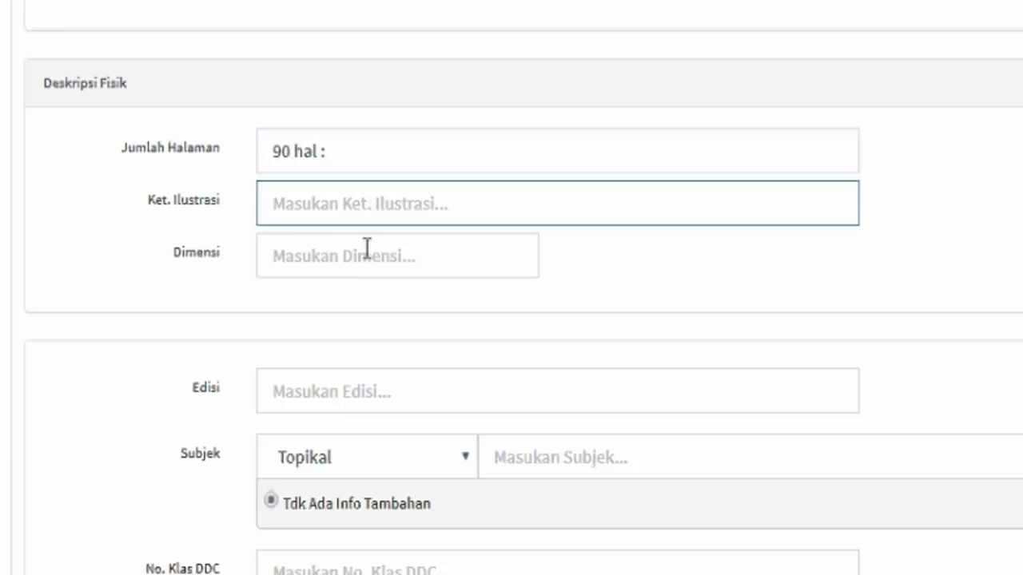
text(ilus)
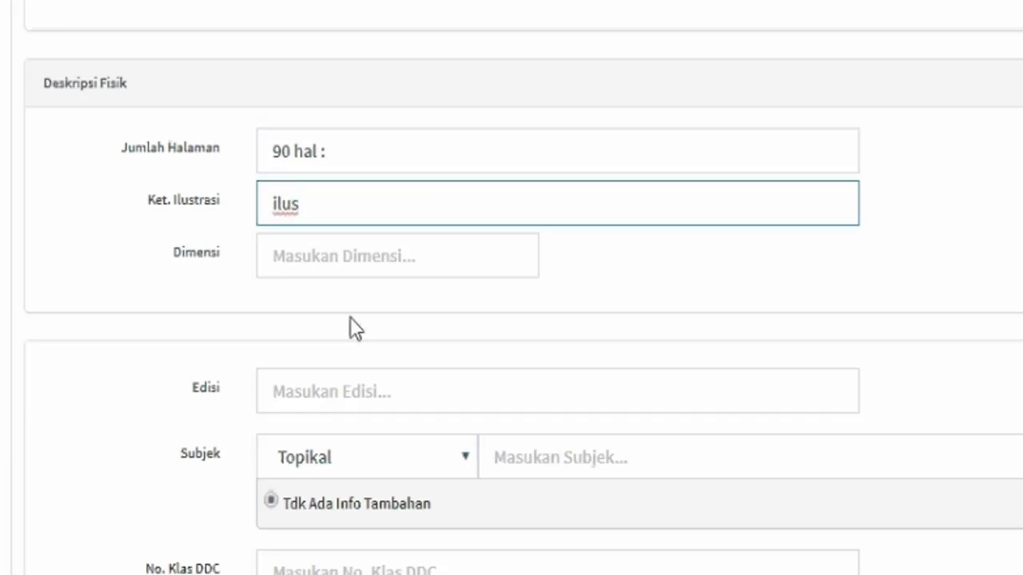
text(,)
key(BackSpace)
text(:,)
click(362, 264)
text(12)
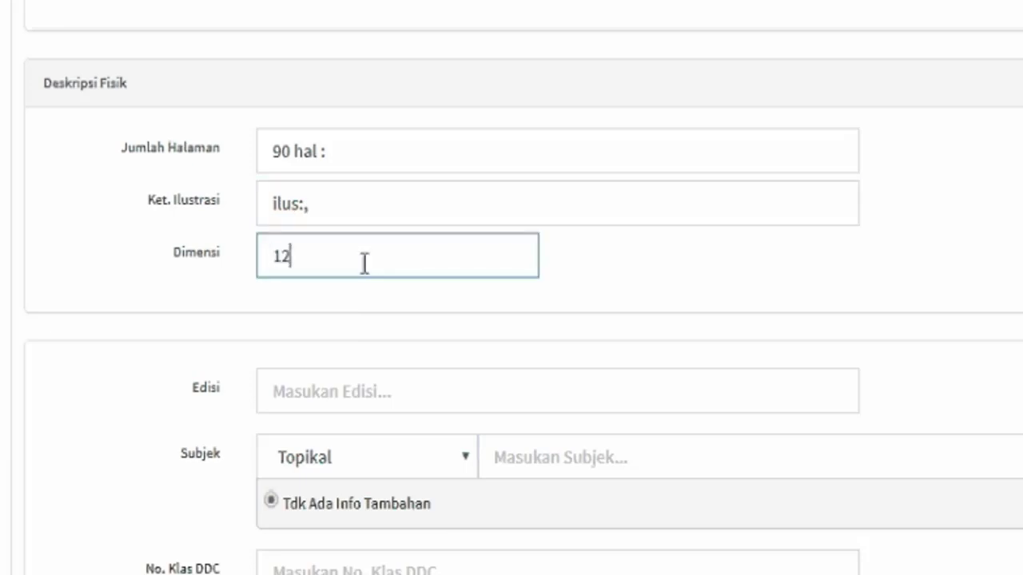
key(BackSpace)
key(BackSpace)
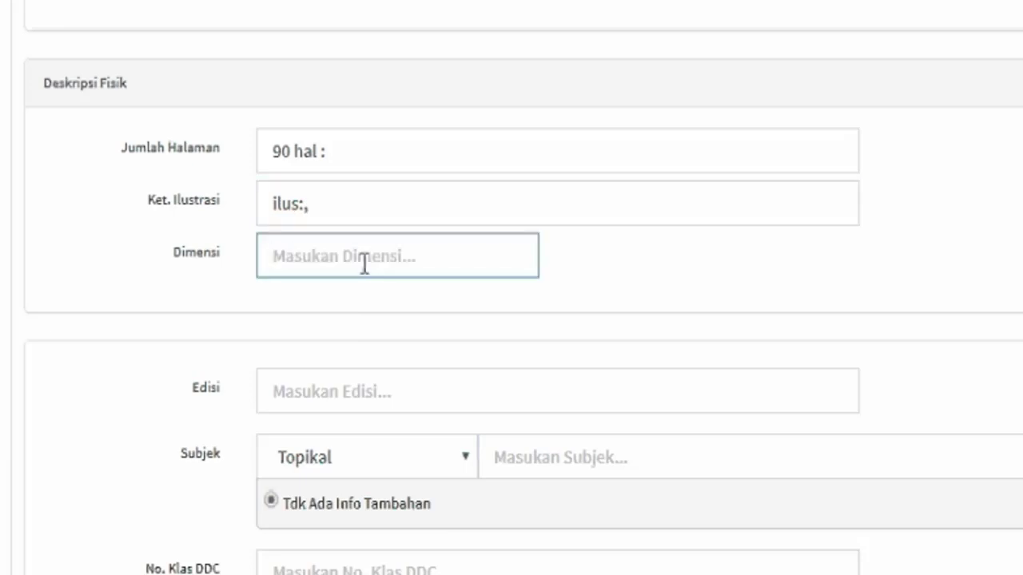
text(80)
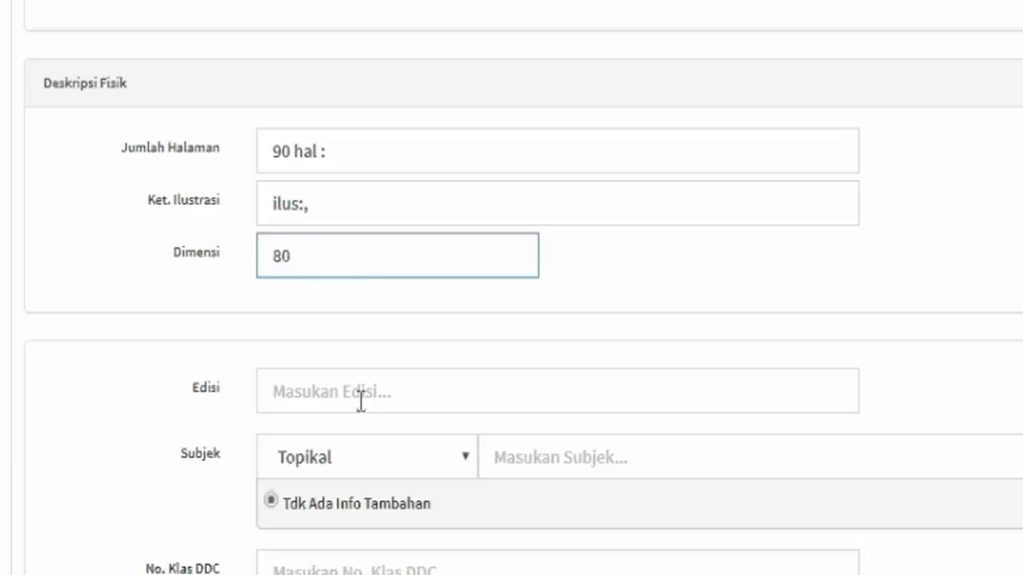
scroll(516, 479, down, 2)
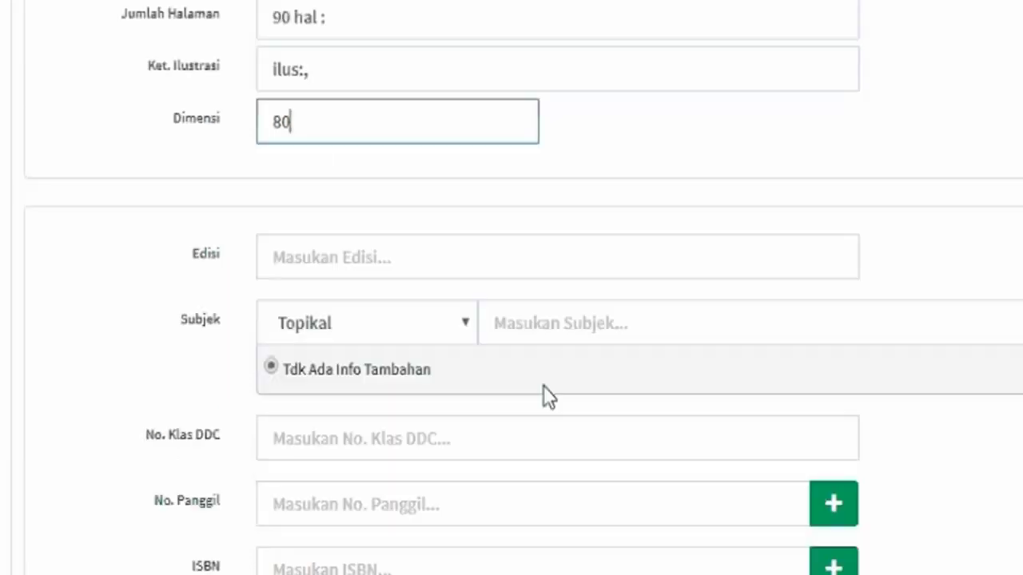
Add the subject headings SMS and Gammu as two separate rows.
click(557, 323)
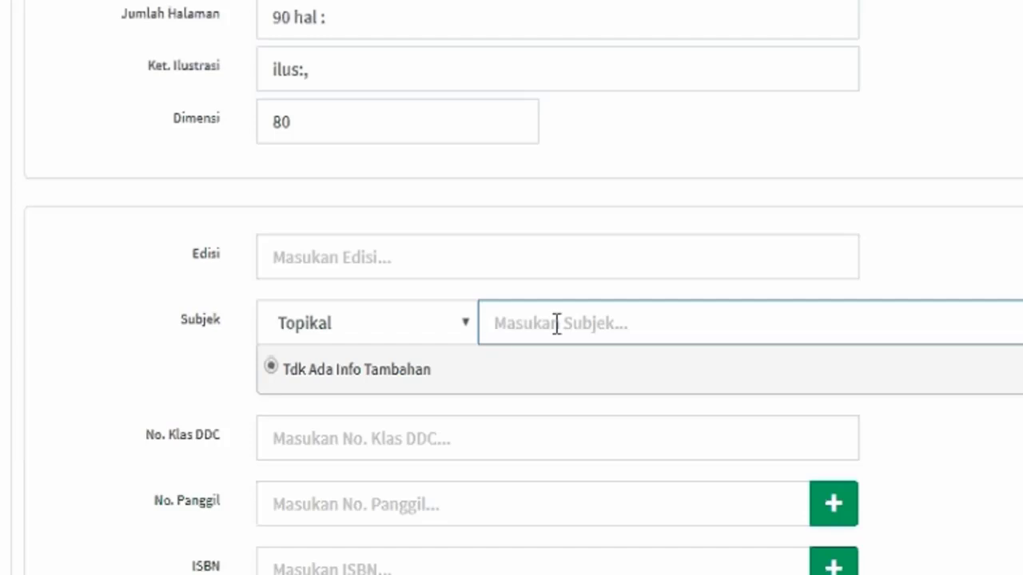
text(S)
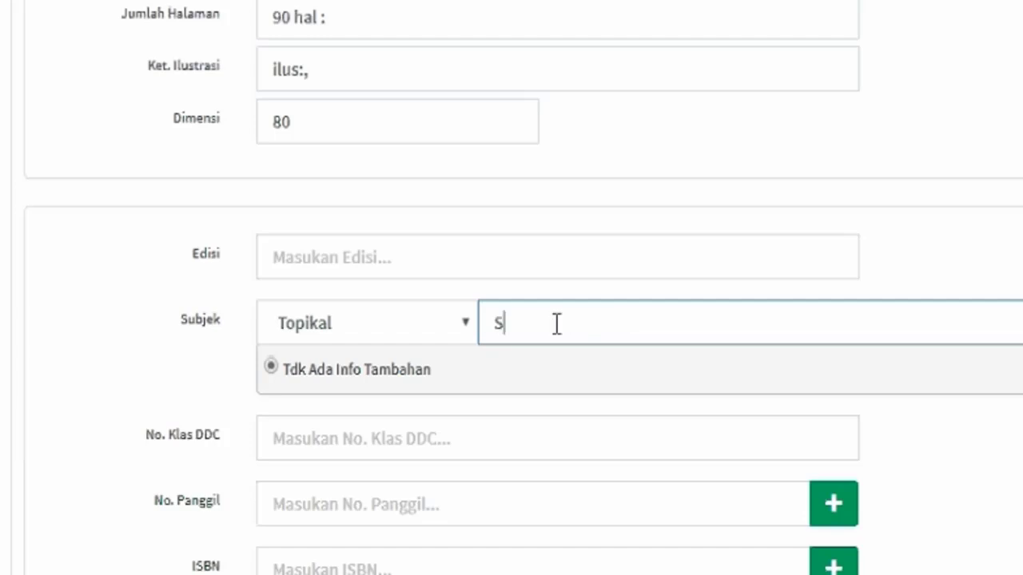
text(MS)
key(Return)
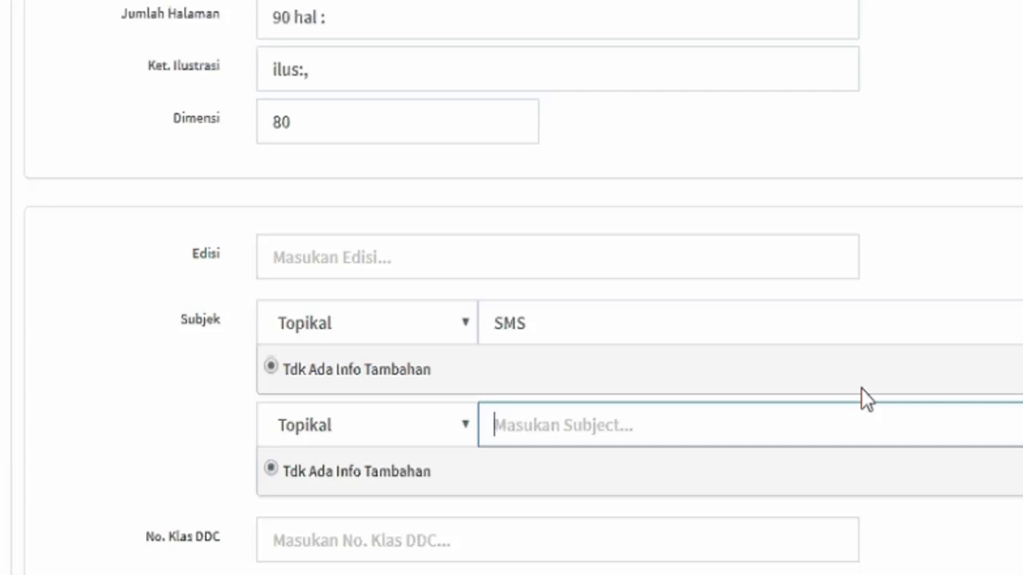
text(Gammu)
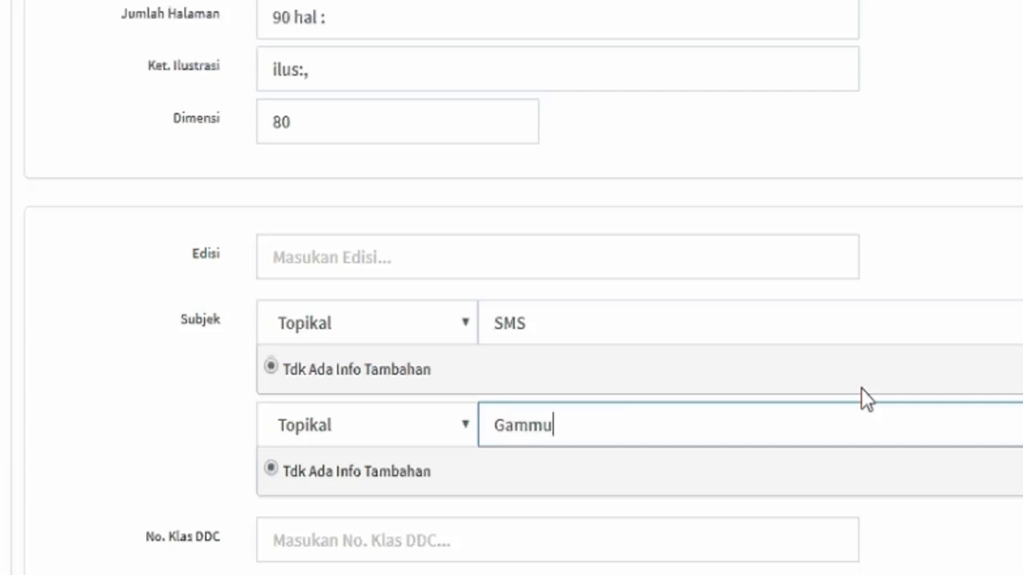
scroll(609, 401, down, 5)
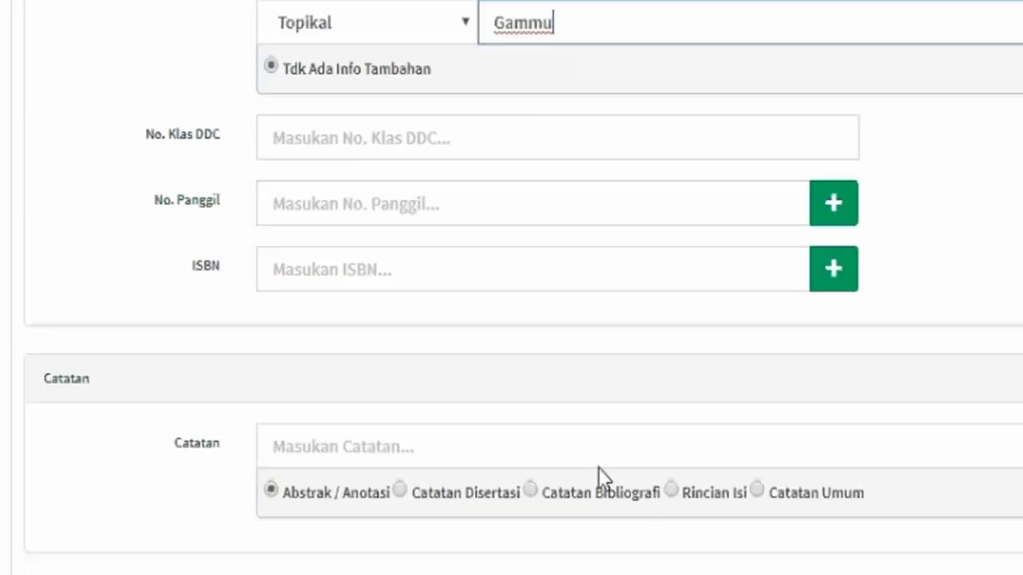
click(652, 137)
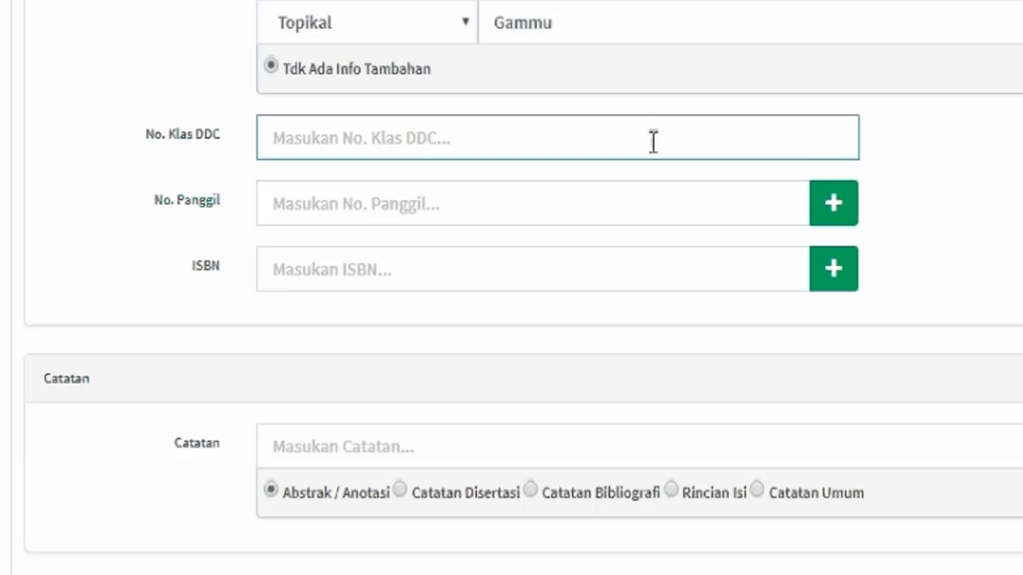
text(4)
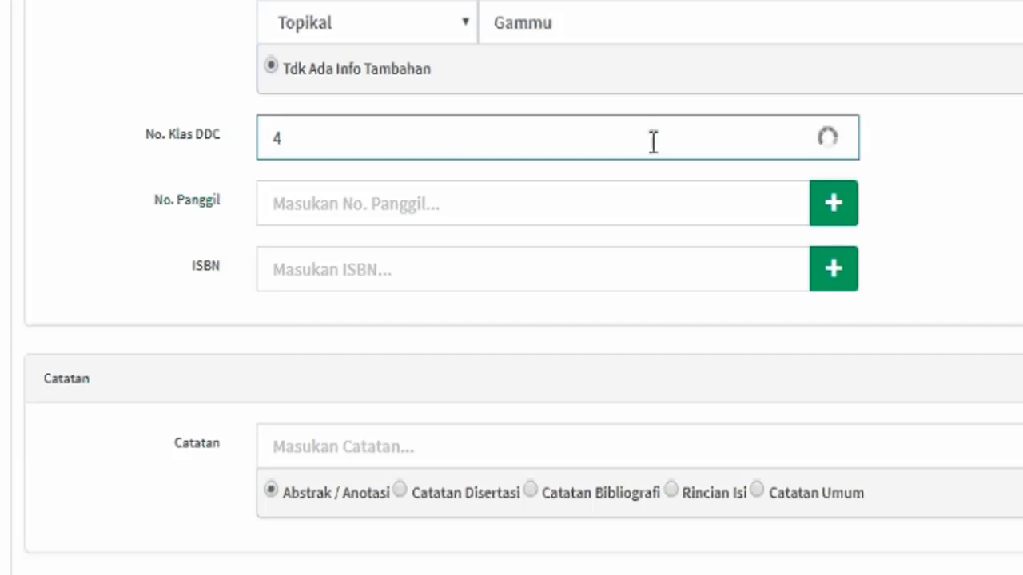
text(00.)
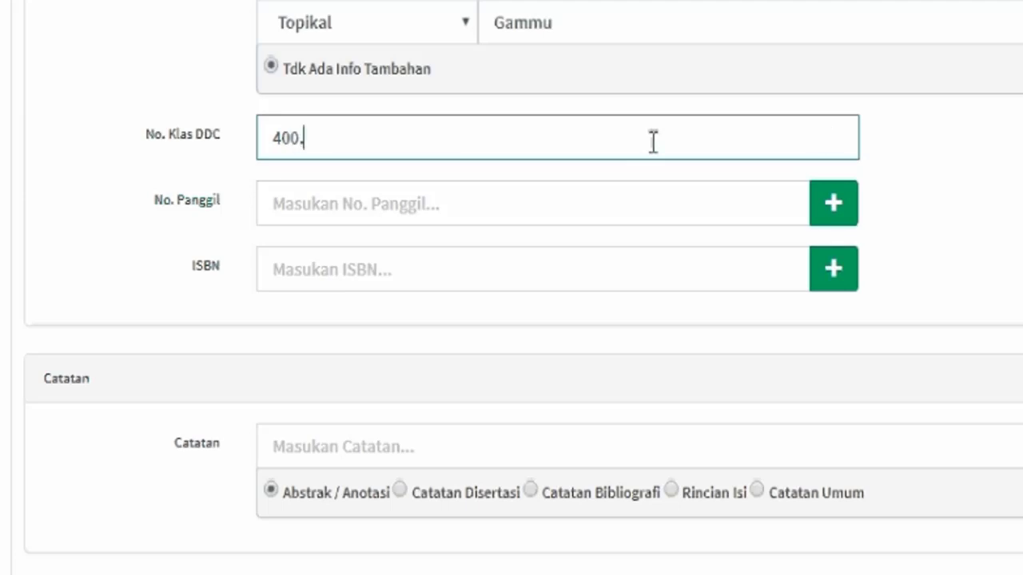
text(35)
click(621, 219)
click(583, 270)
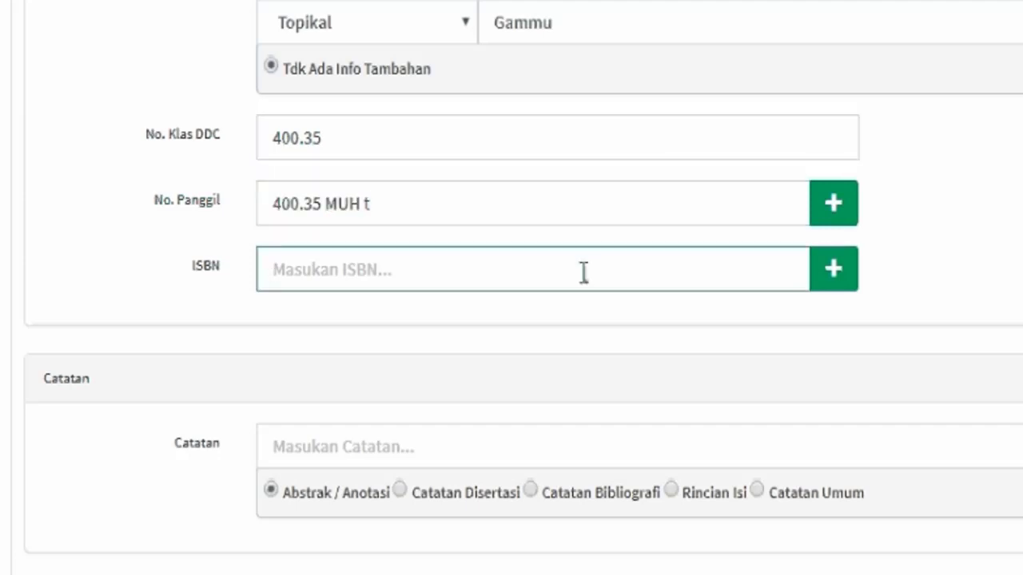
text(1234)
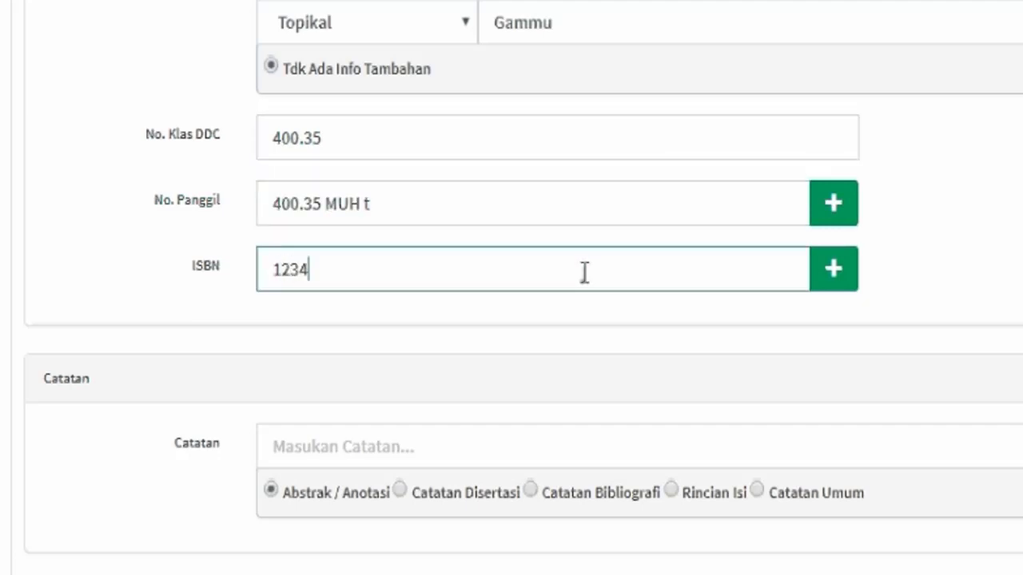
text(-4567-8900)
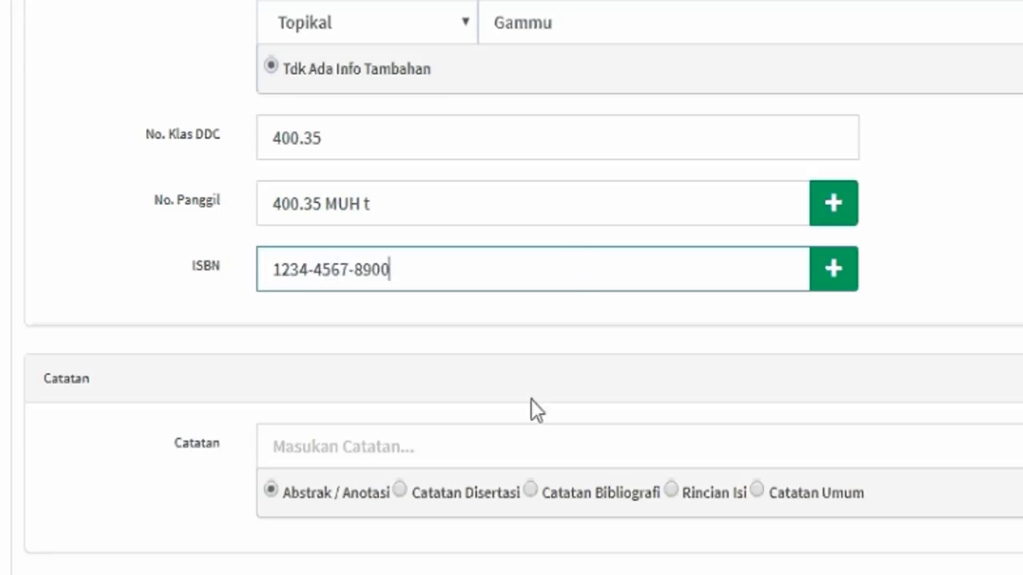
scroll(511, 453, down, 3)
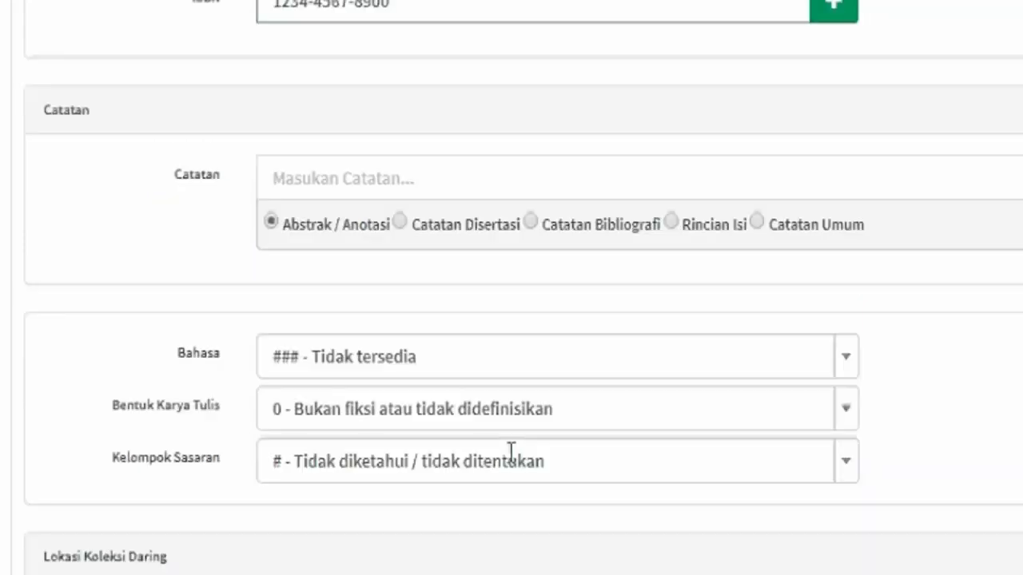
Keep the language as '### - Tidak tersedia' and tick Tampil di OPAC for the record.
click(421, 377)
click(420, 377)
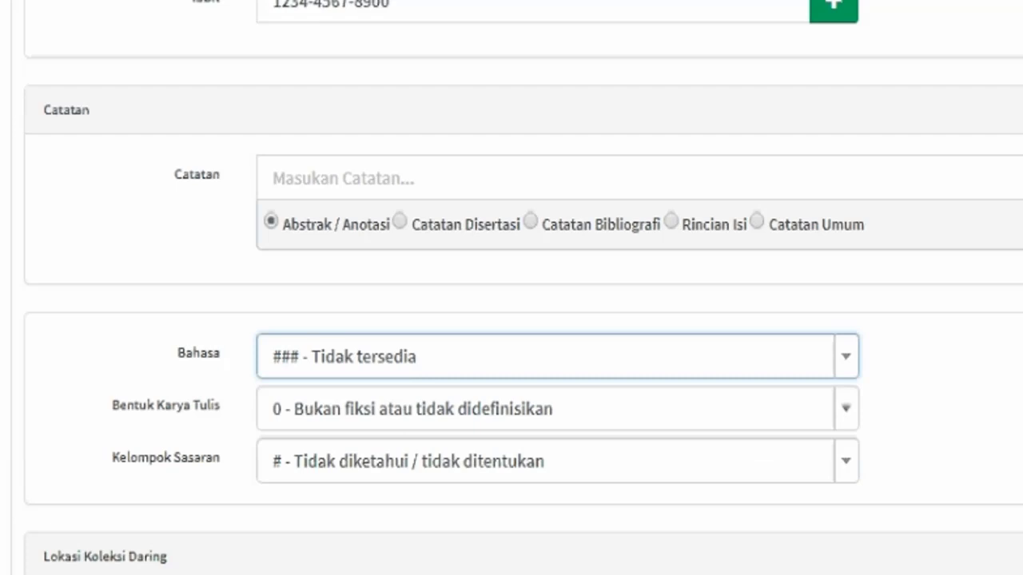
scroll(413, 415, down, 3)
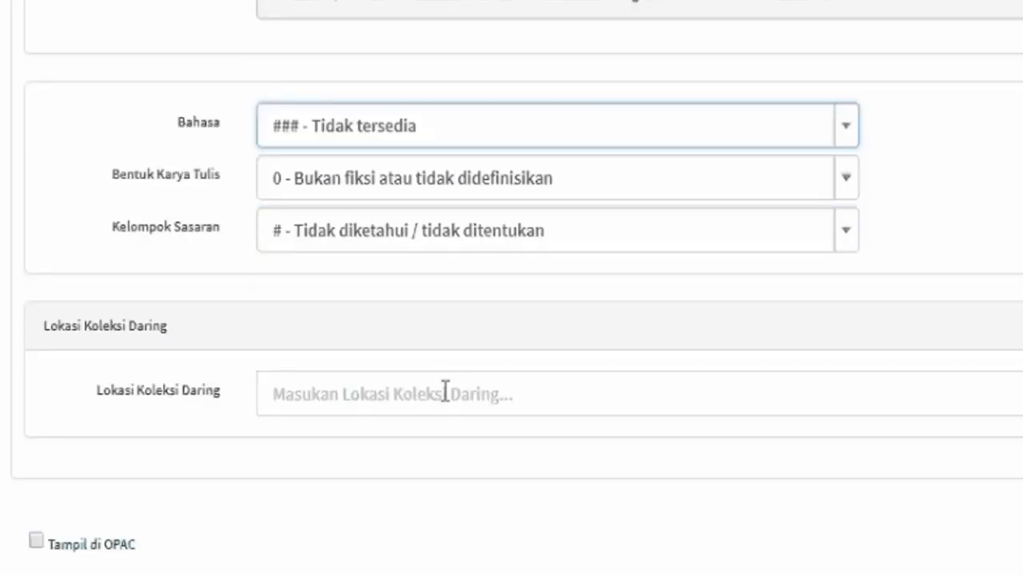
click(443, 393)
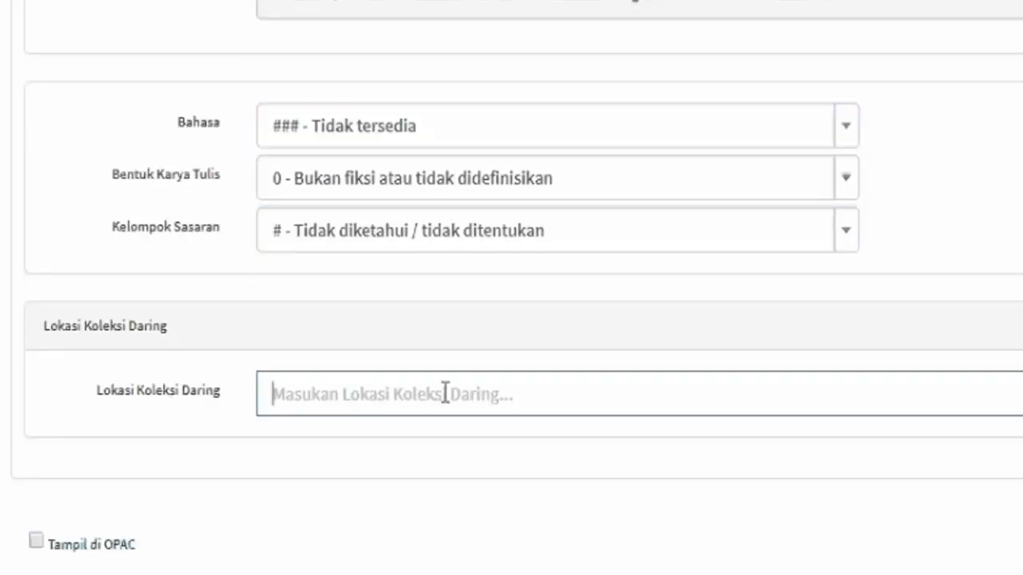
click(37, 543)
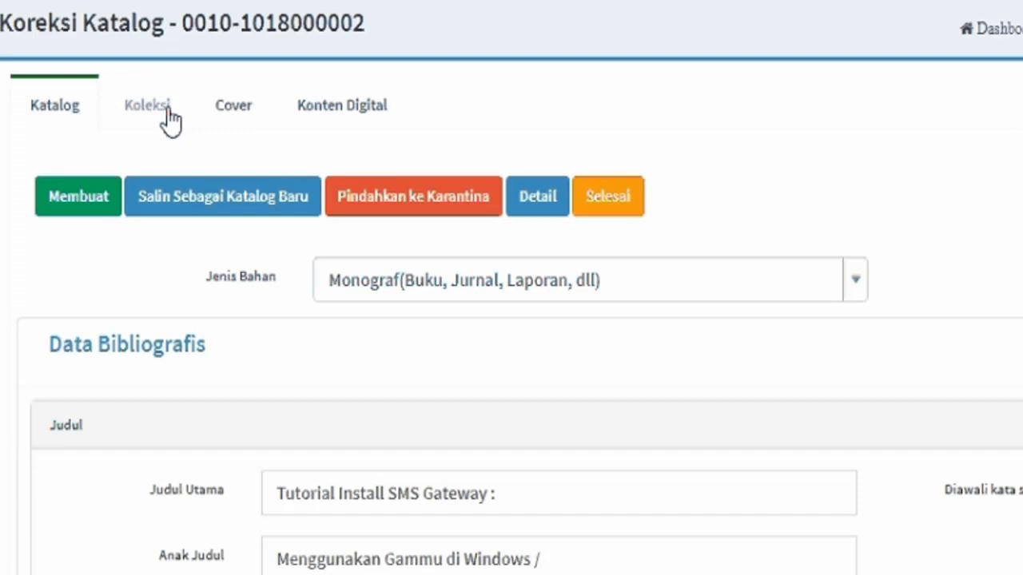
Upload 'Tutorial SMS Gateway Gammu Pada OS Windows - Belajarphp.net.pdf' from Documents as digital content.
click(231, 118)
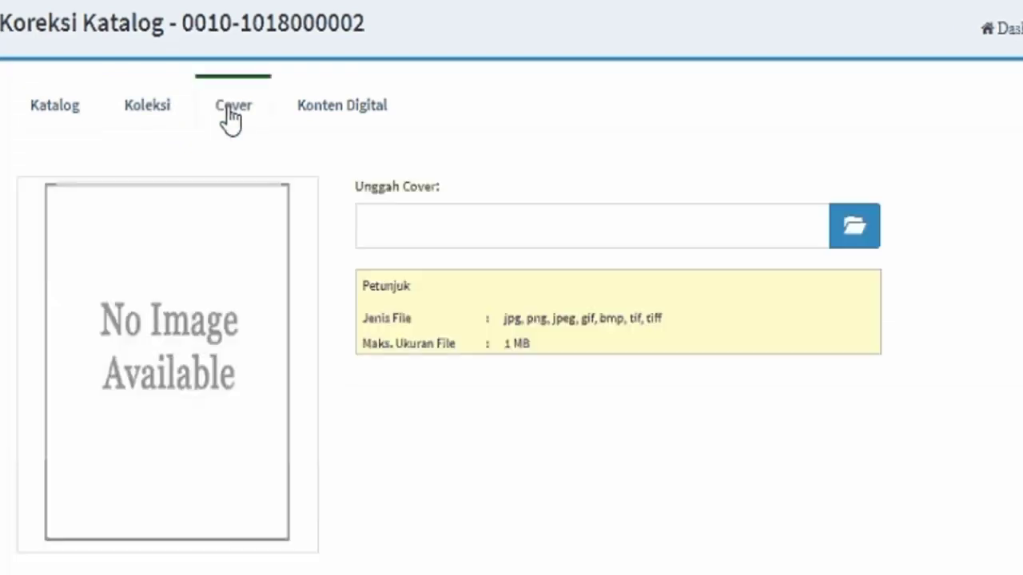
click(321, 119)
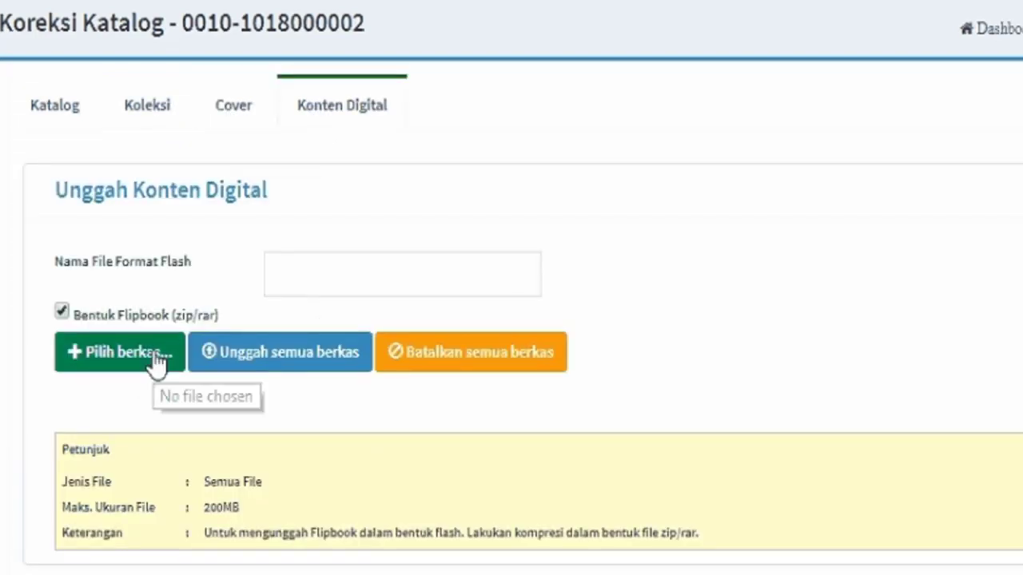
click(165, 356)
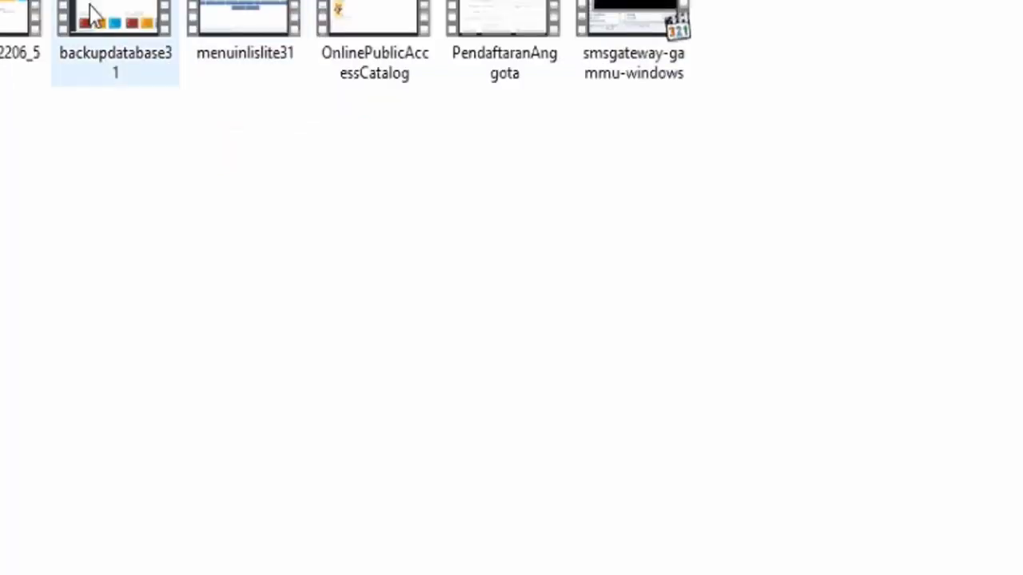
click(114, 177)
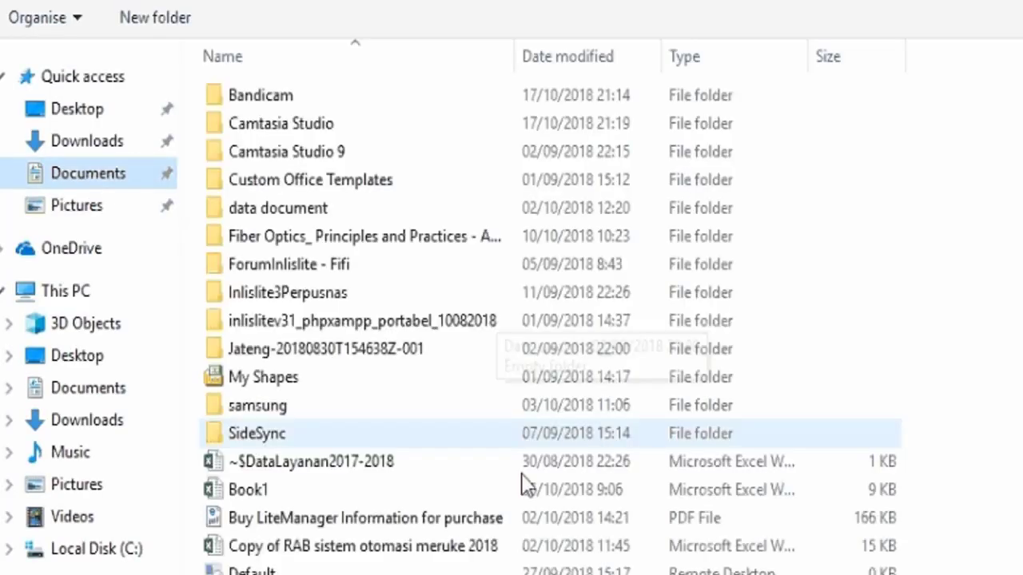
scroll(376, 560, down, 3)
scroll(552, 320, down, 1)
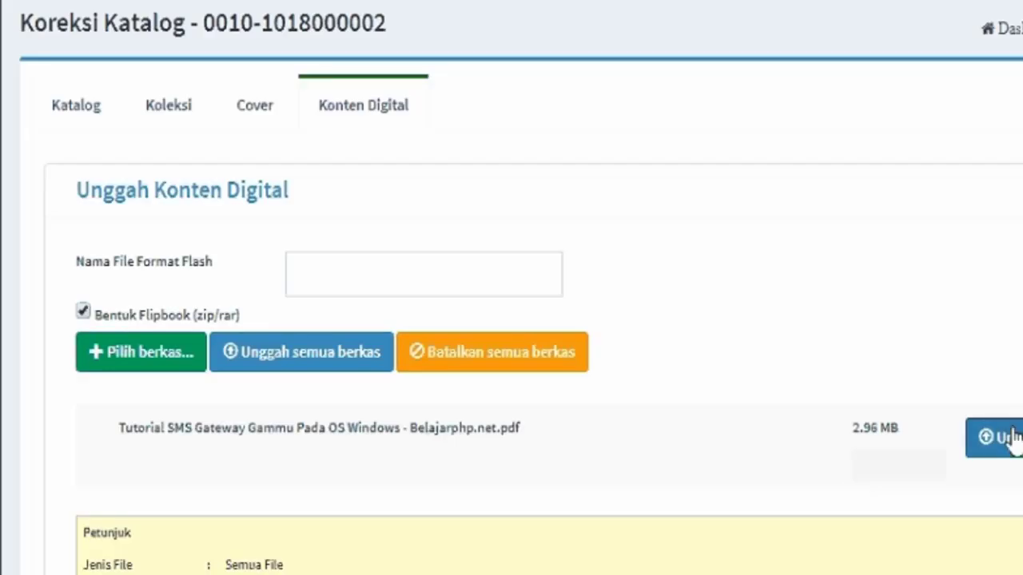
click(1010, 433)
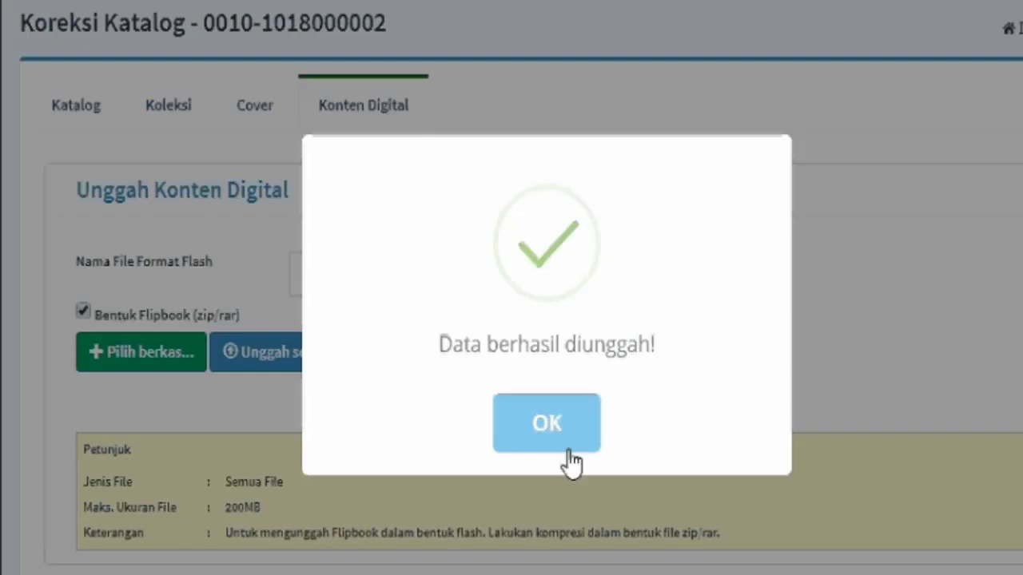
click(563, 449)
Apply Tampil di OPAC with Publik status to the uploaded PDF, then show the Cover panel.
scroll(563, 563, down, 5)
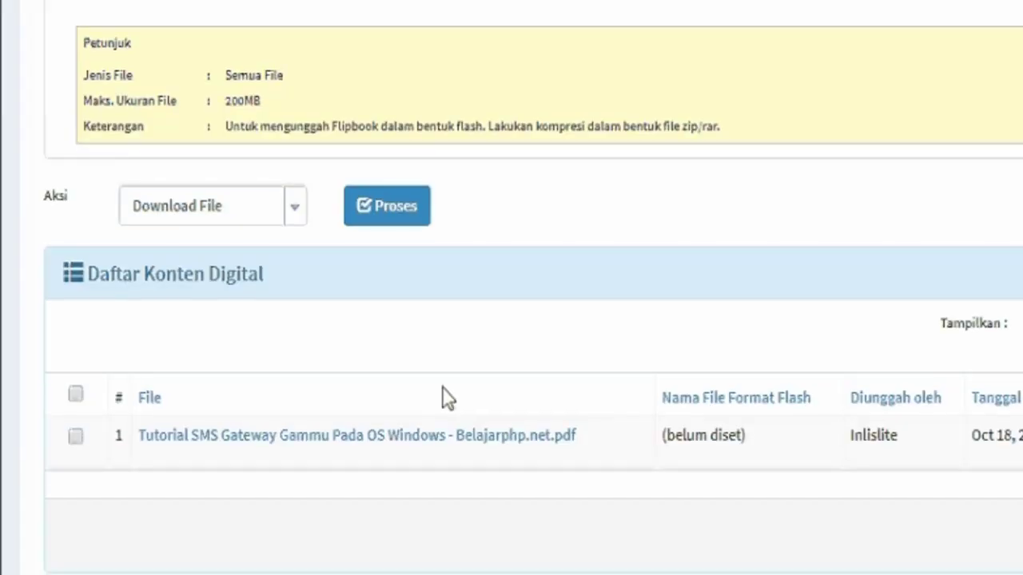
click(277, 214)
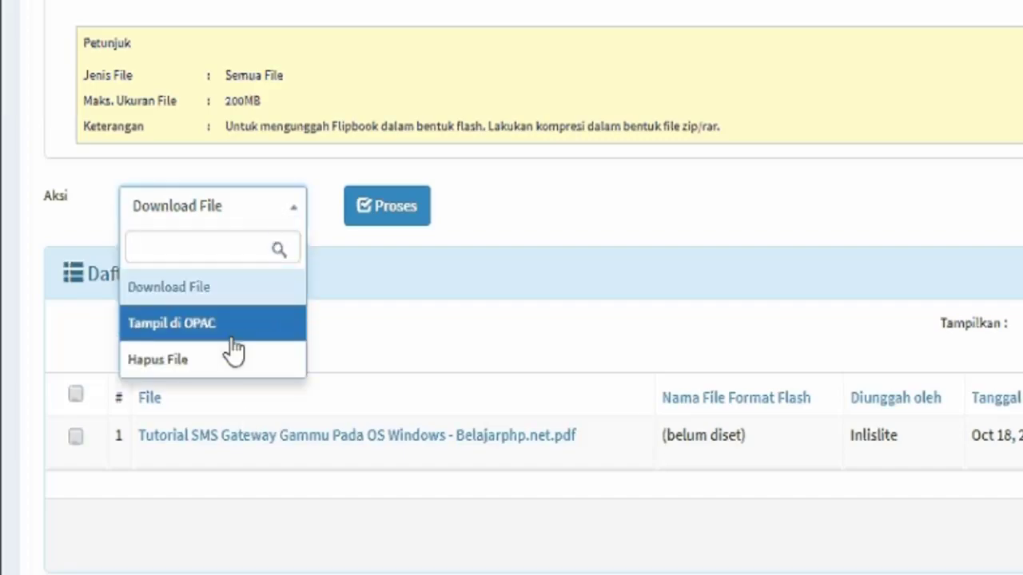
click(231, 335)
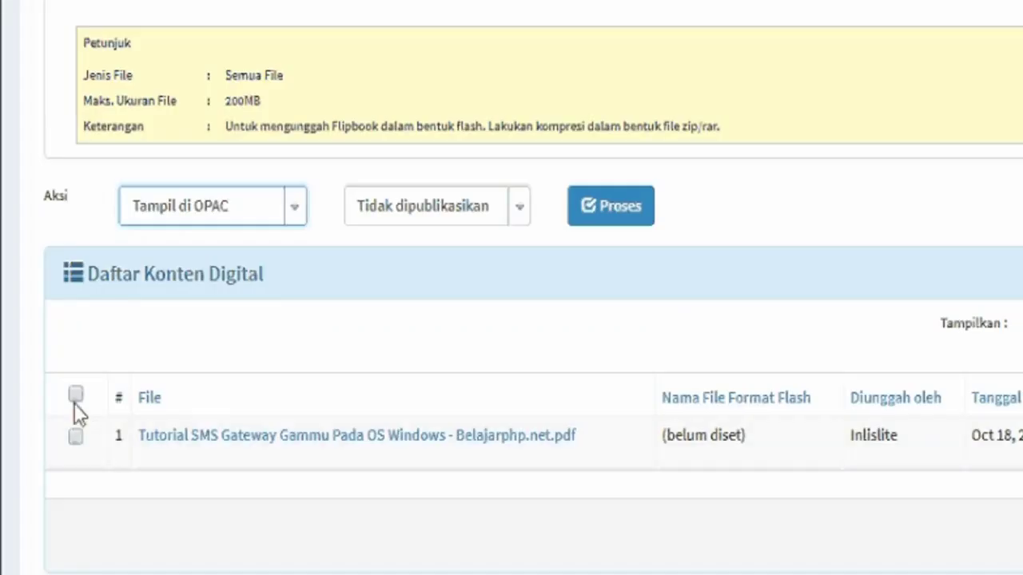
click(74, 399)
click(479, 209)
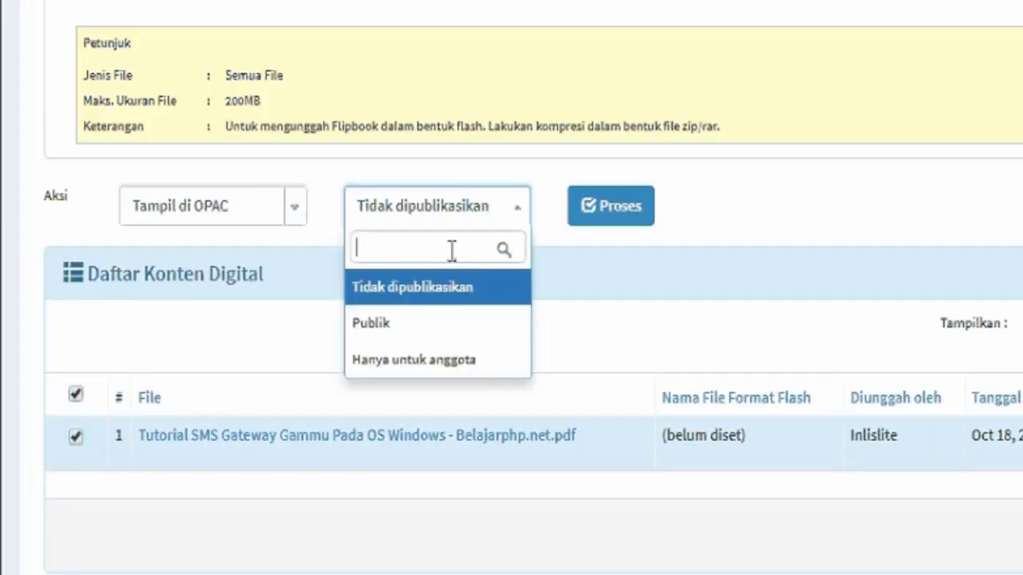
click(487, 327)
click(639, 216)
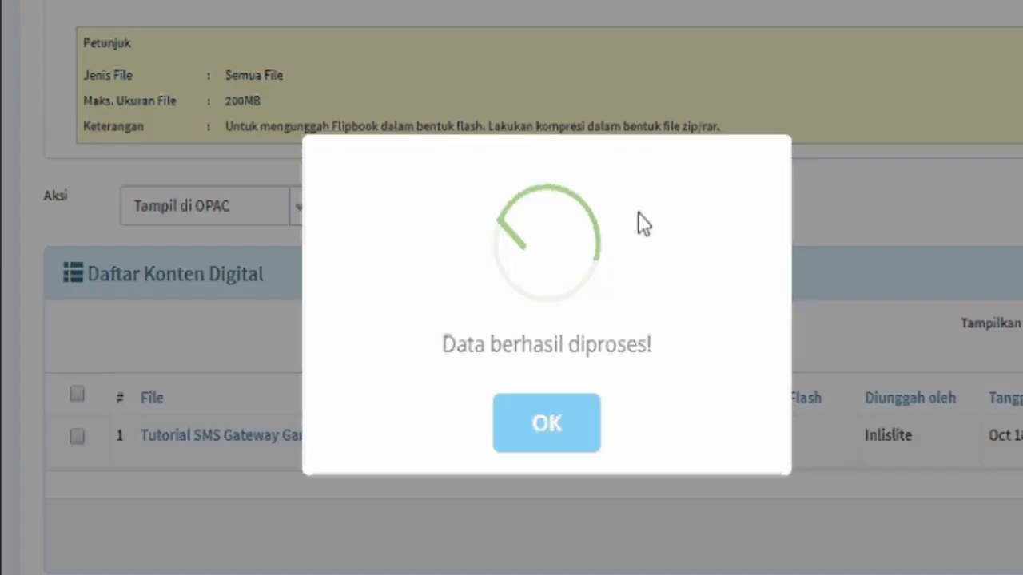
click(516, 450)
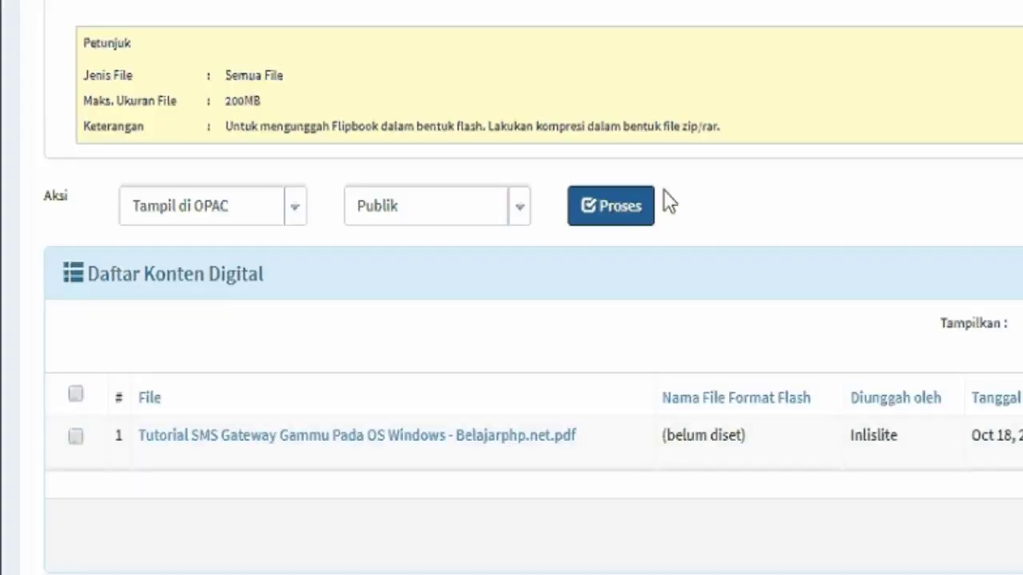
scroll(663, 200, up, 5)
click(243, 126)
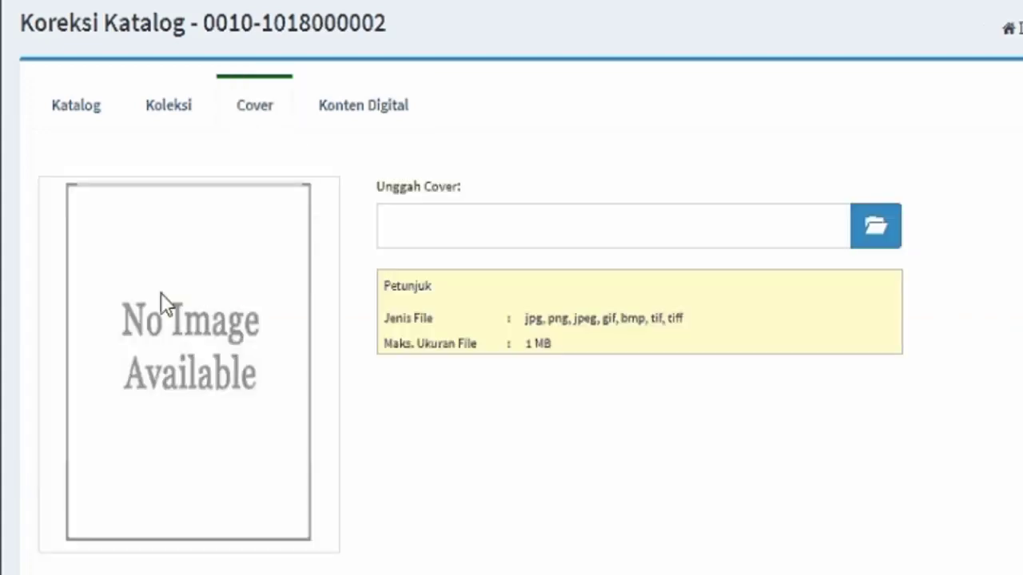
Upload coverbuku.PNG from Pictures as the record's cover, then go to the Koleksi copies panel.
click(871, 234)
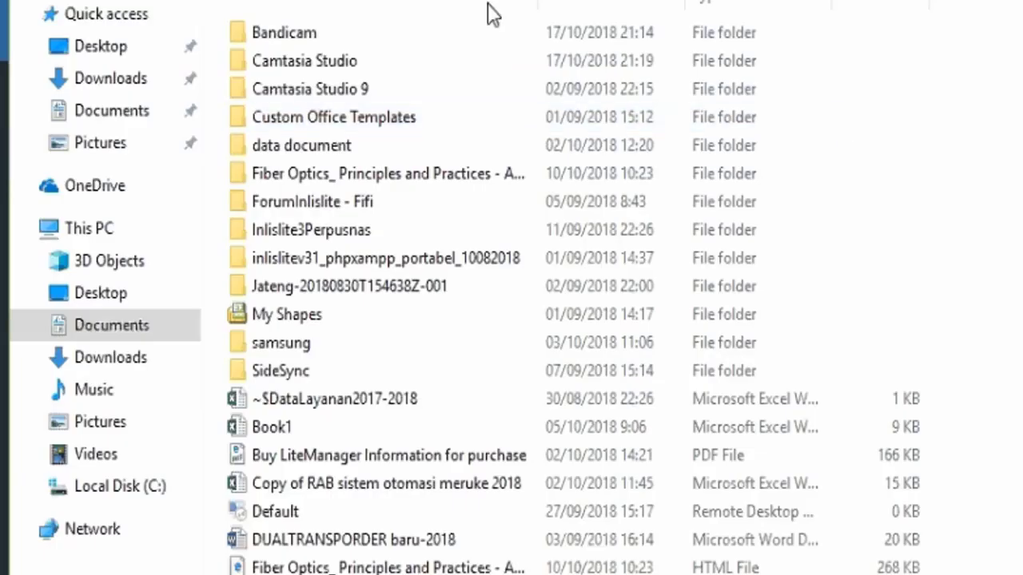
click(126, 142)
click(967, 116)
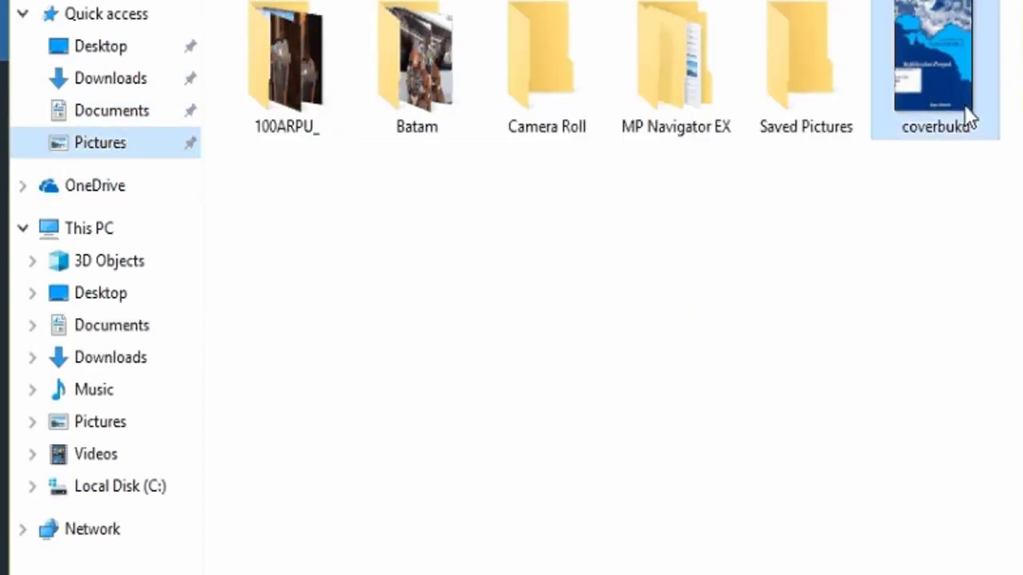
double_click(966, 117)
click(791, 280)
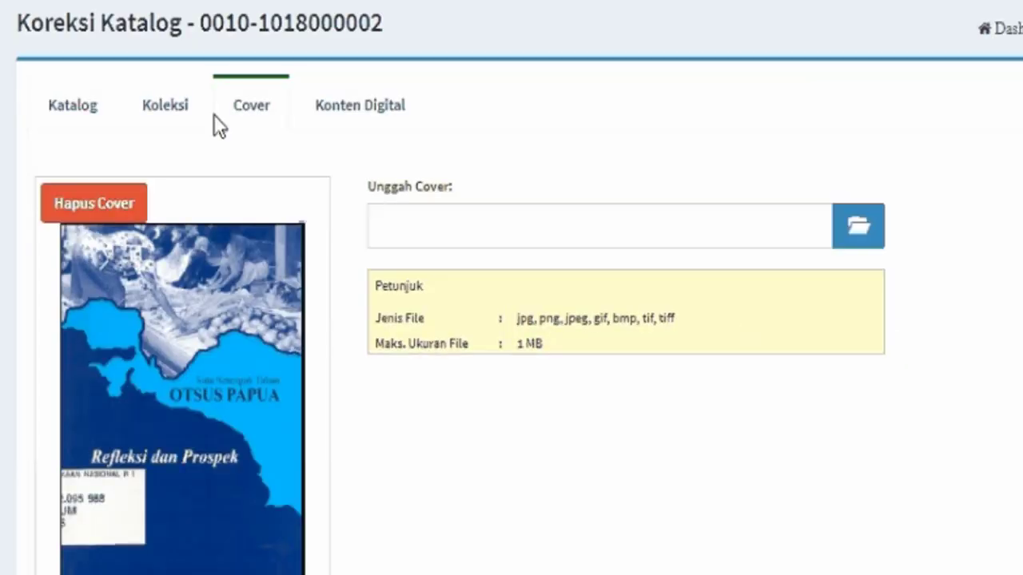
scroll(164, 106, down, 1)
click(160, 59)
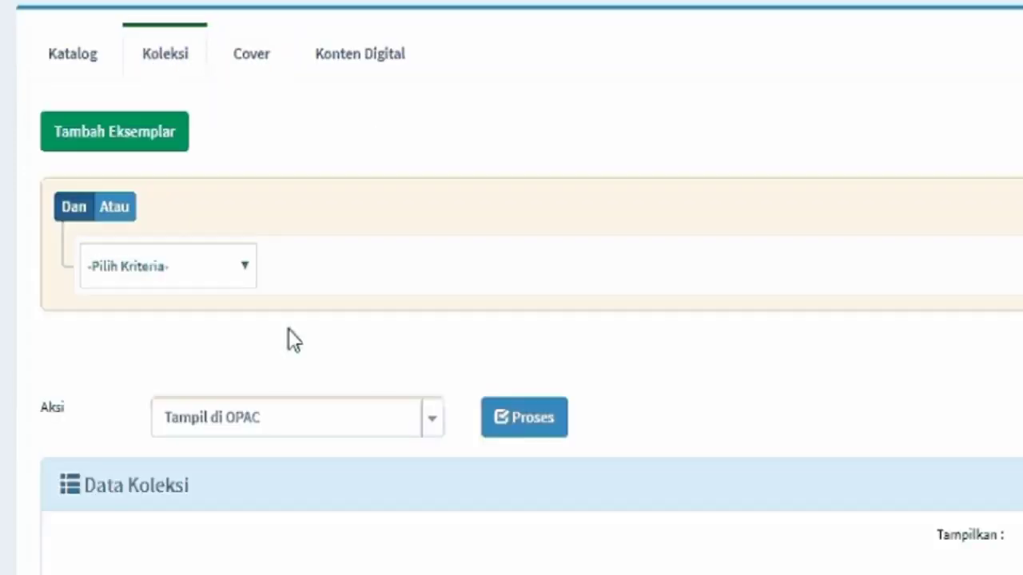
Start adding copies with Jumlah Eksemplar 2, acquisition date 16-10-2018 and source type Pembelian.
click(171, 147)
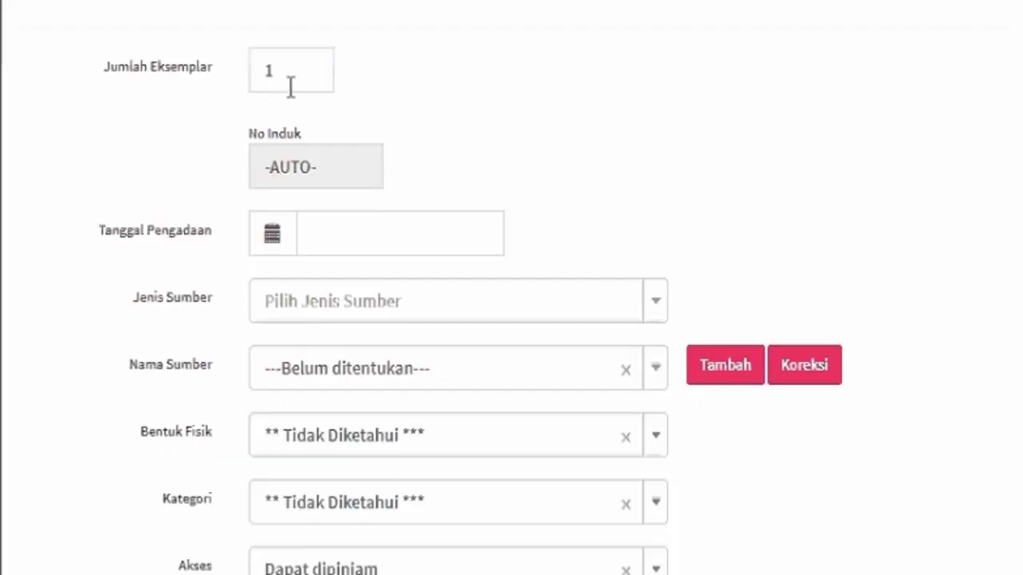
drag(290, 87, 232, 83)
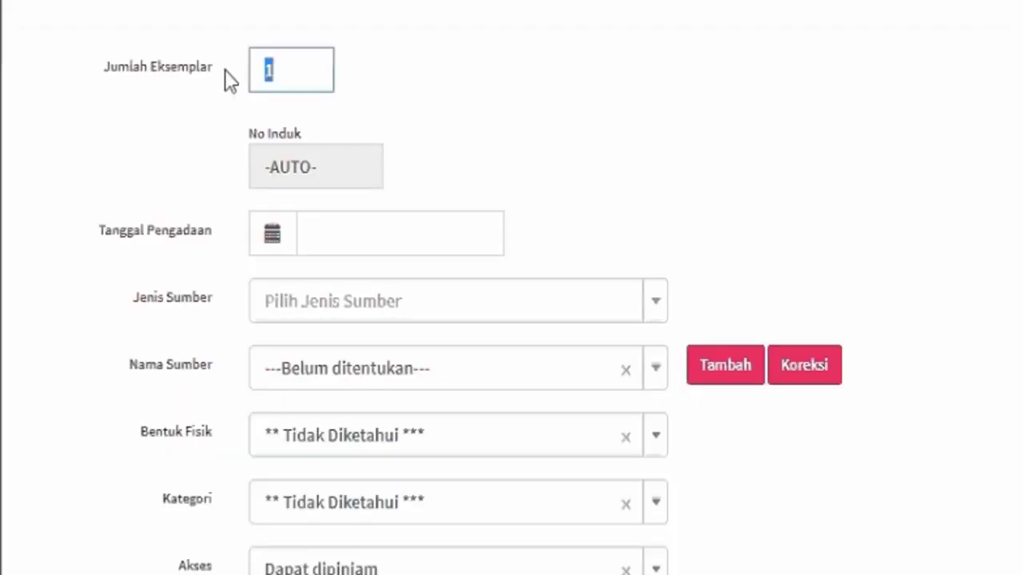
text(2)
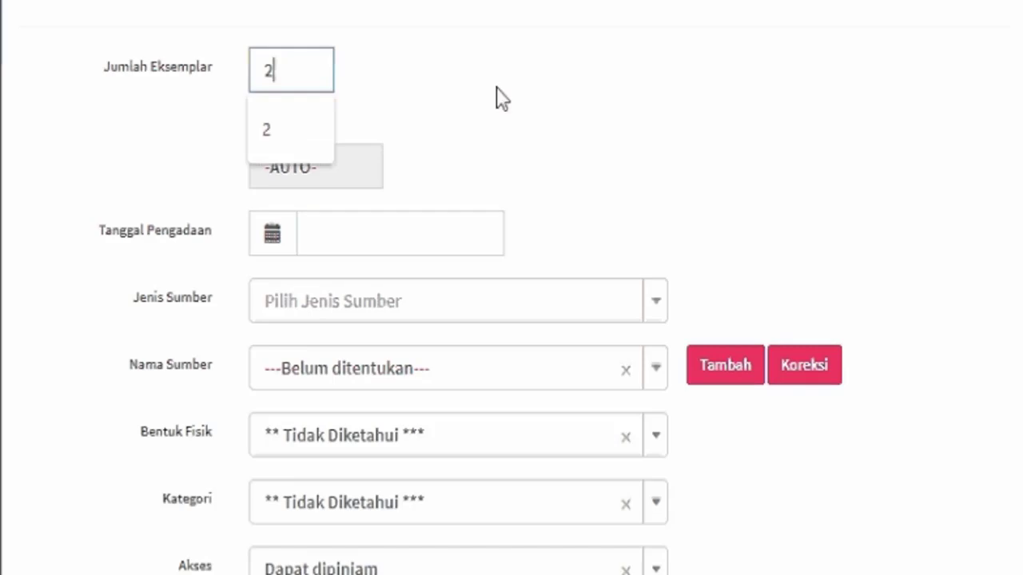
click(371, 237)
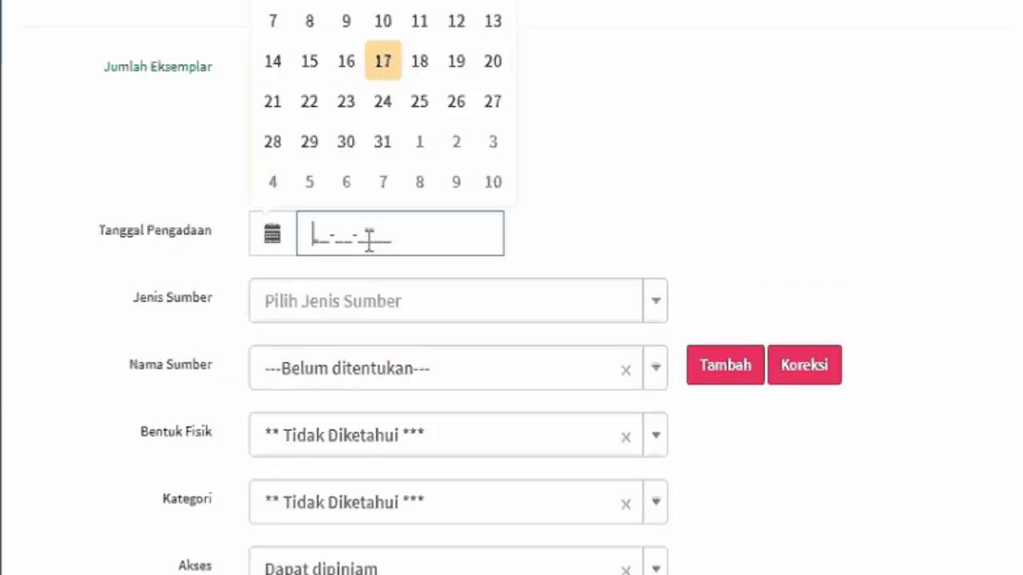
click(354, 58)
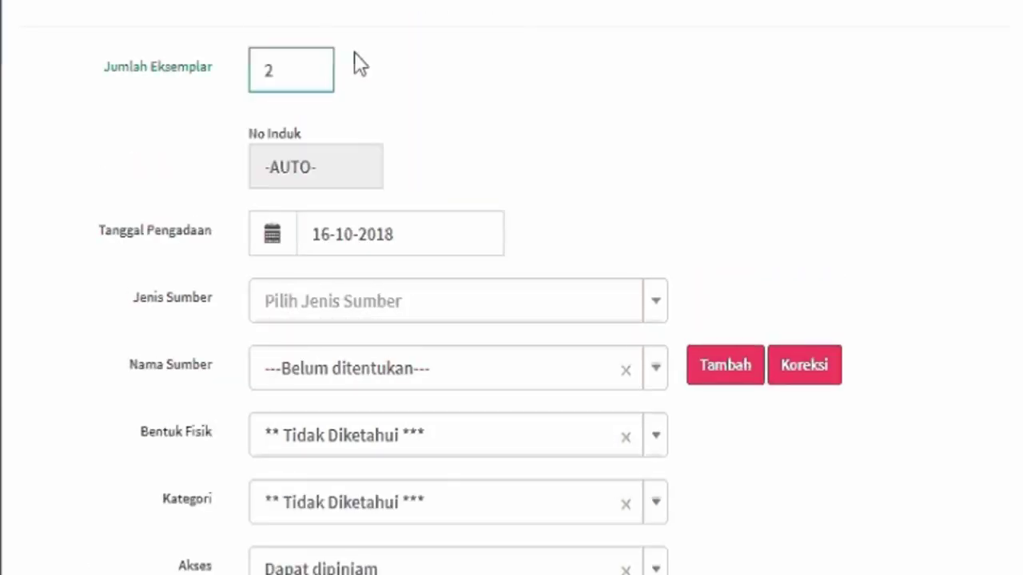
click(331, 310)
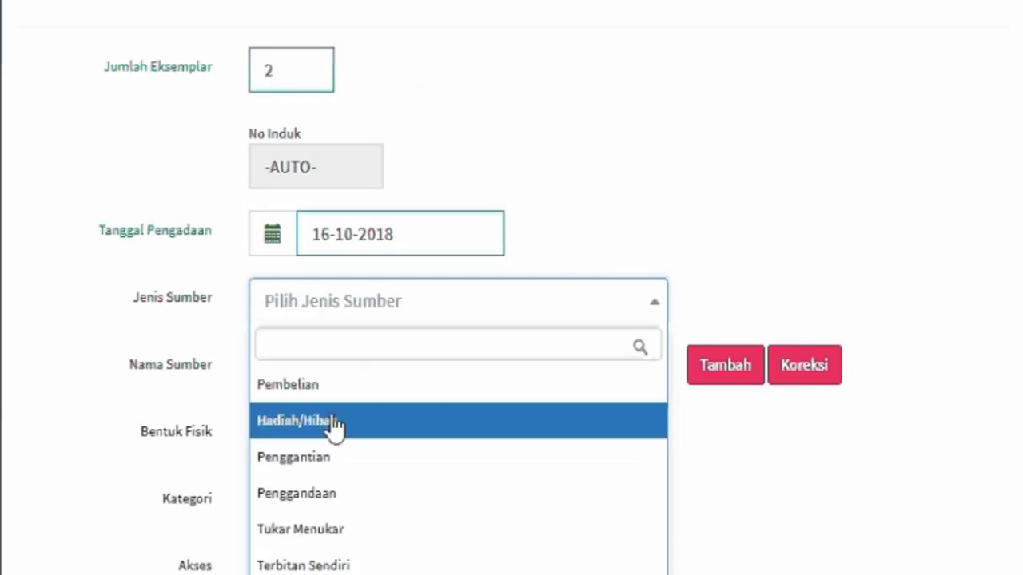
click(334, 386)
Set the source name to PT GRAMEDIA and the physical form to Buku.
click(338, 376)
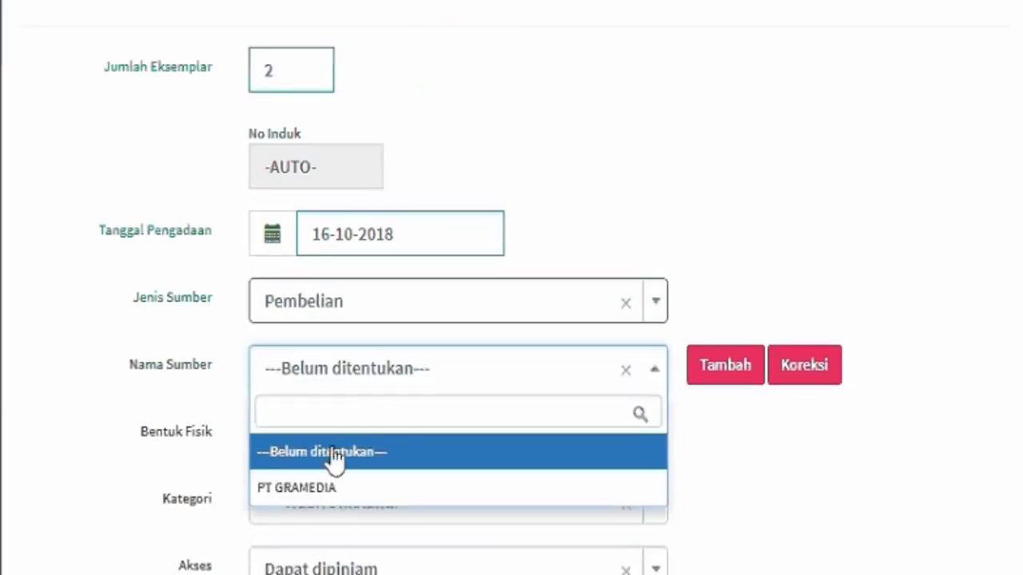
click(331, 486)
click(338, 437)
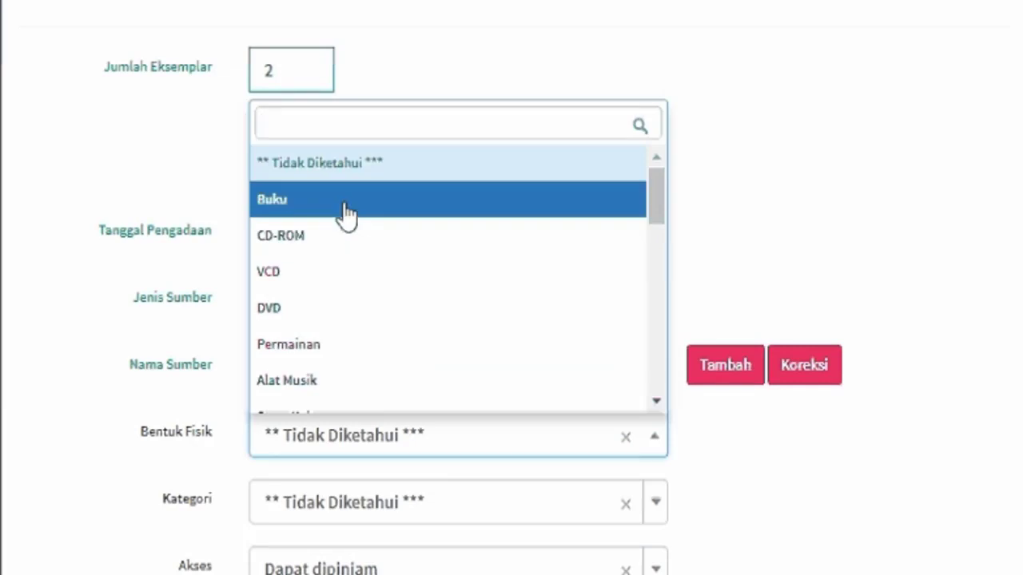
scroll(347, 214, down, 5)
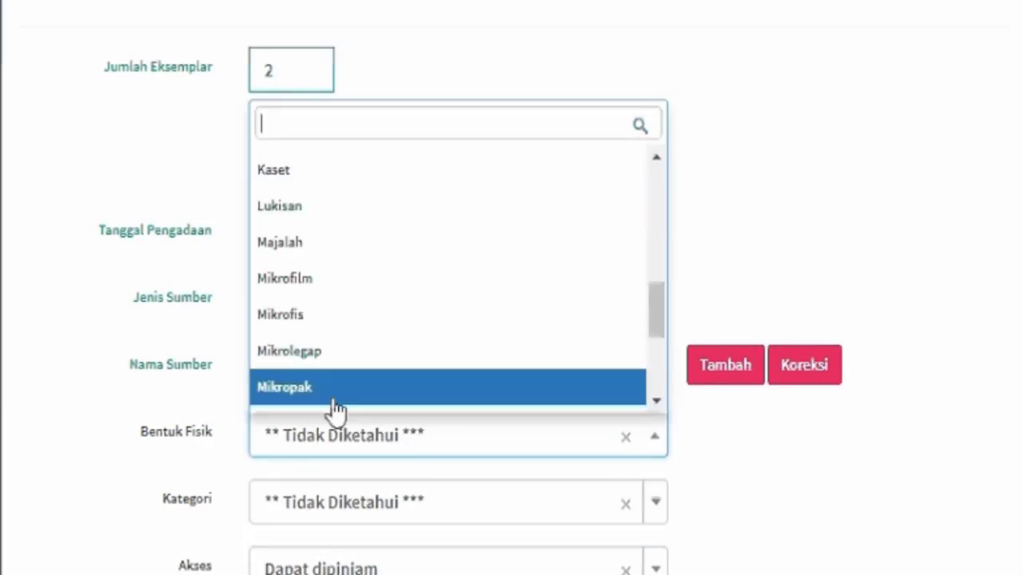
scroll(335, 409, up, 5)
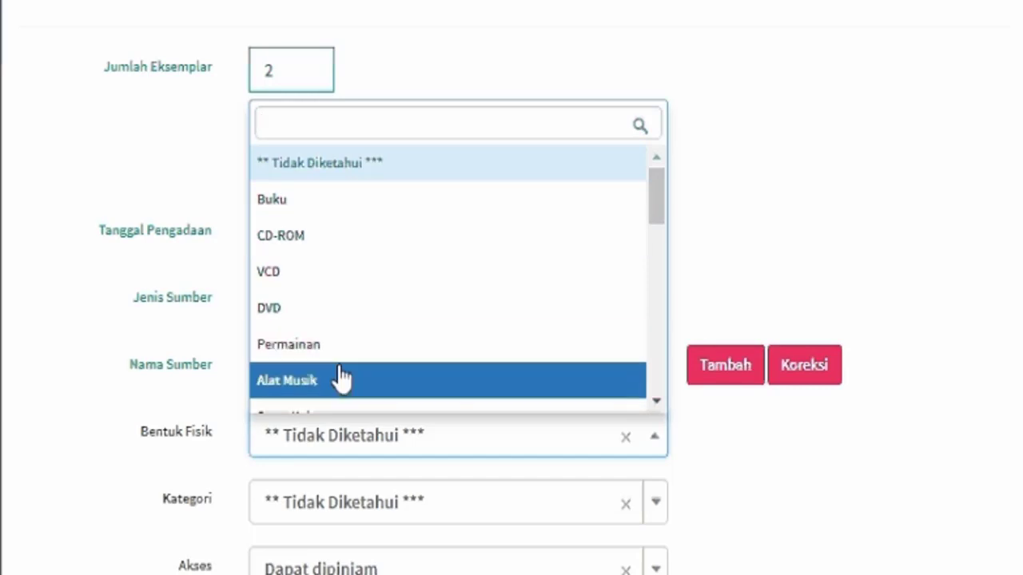
scroll(339, 379, down, 3)
scroll(338, 376, up, 3)
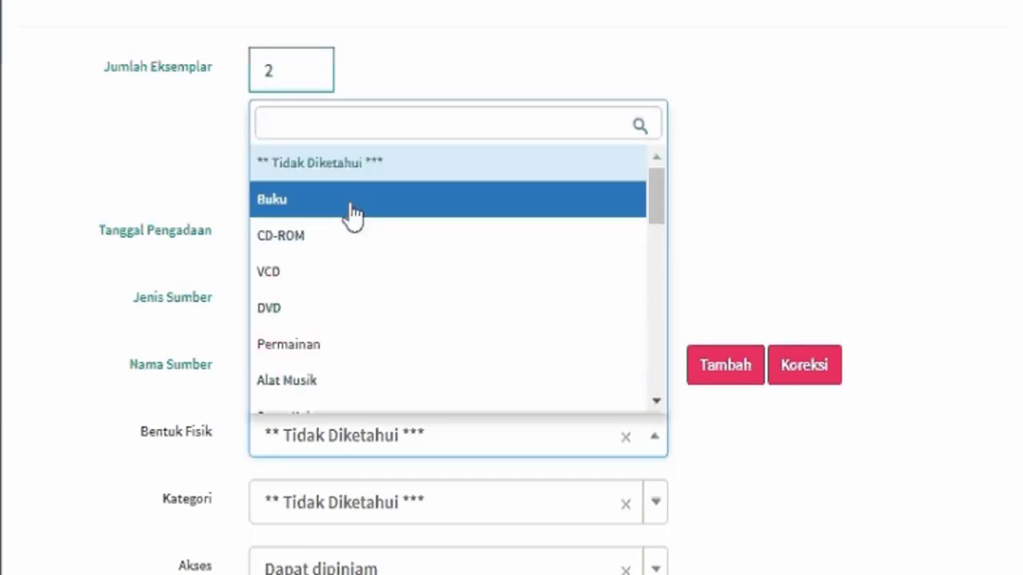
click(352, 214)
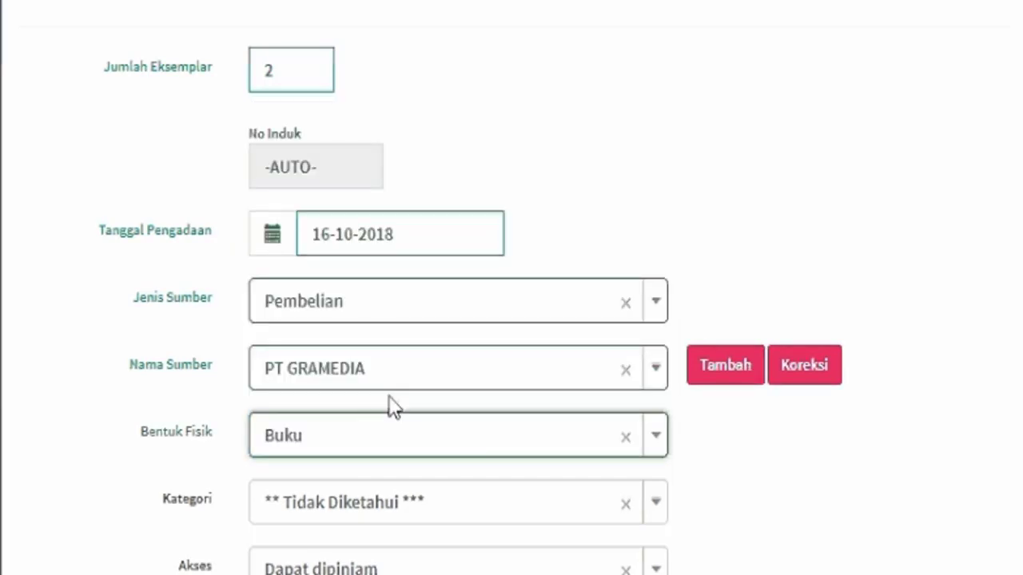
Set the copies' category to Koleksi Umum and enter a price of 10,000.00.
scroll(448, 464, down, 2)
click(477, 376)
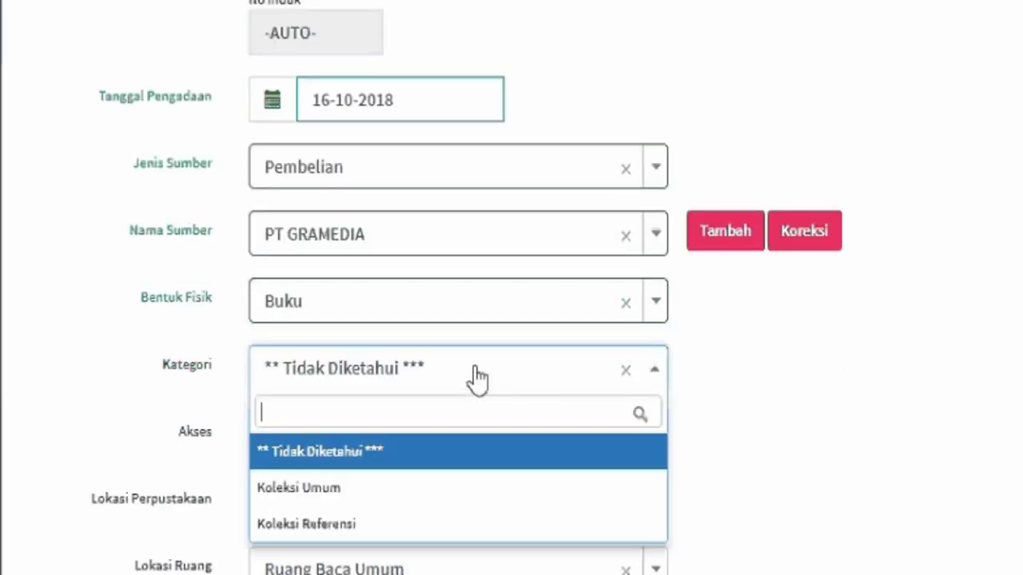
click(459, 493)
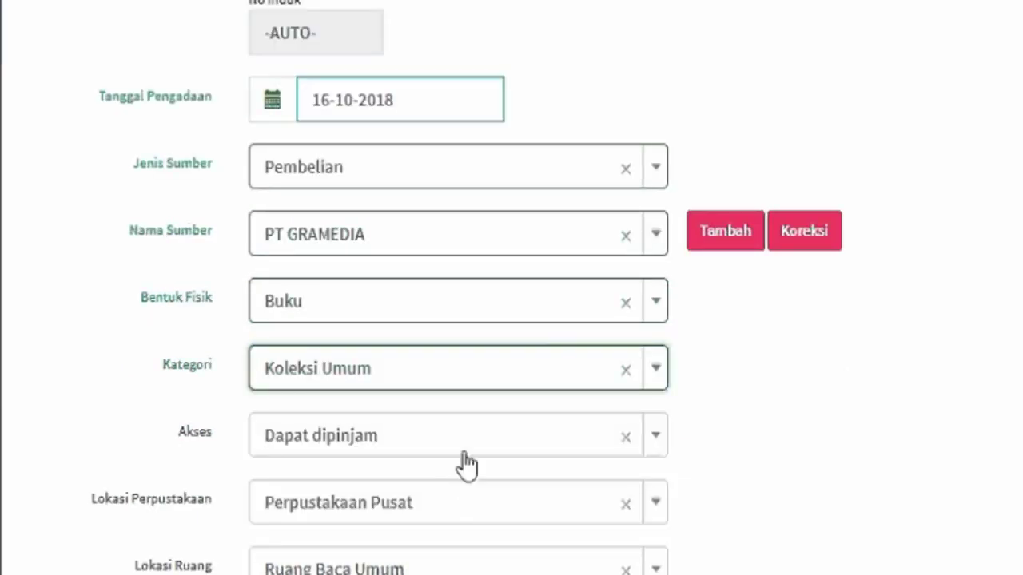
scroll(464, 513, down, 4)
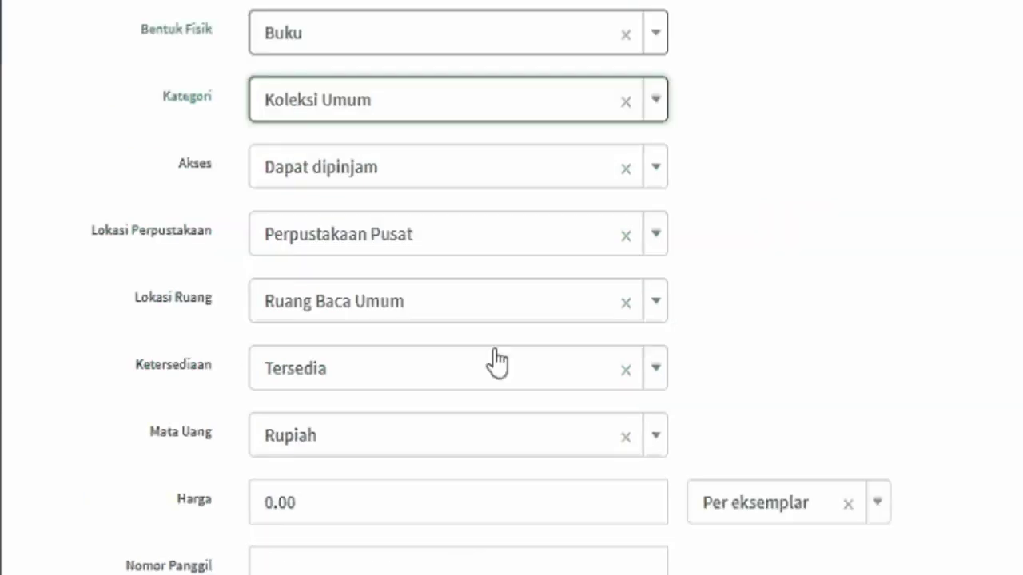
click(461, 511)
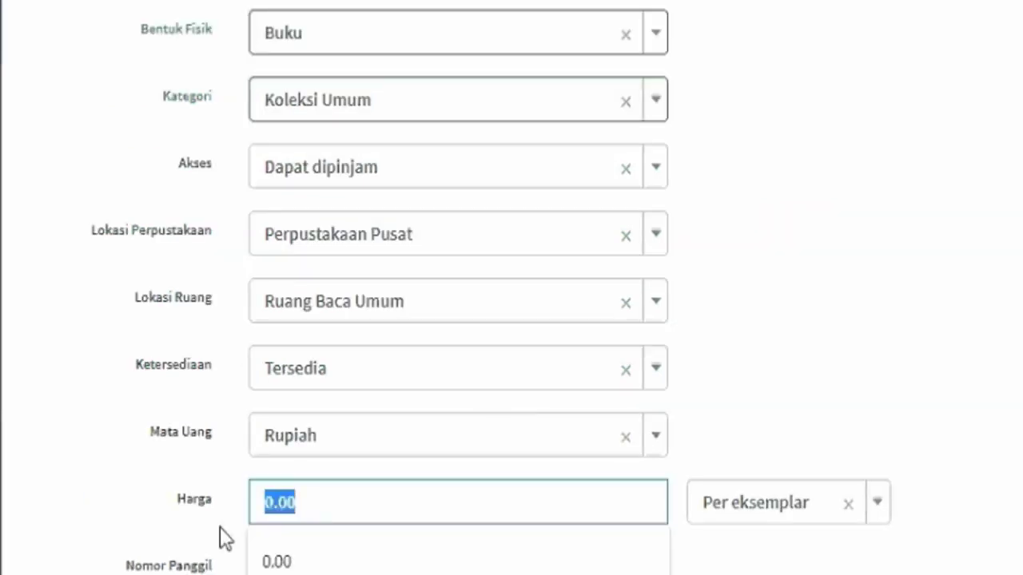
text(10)
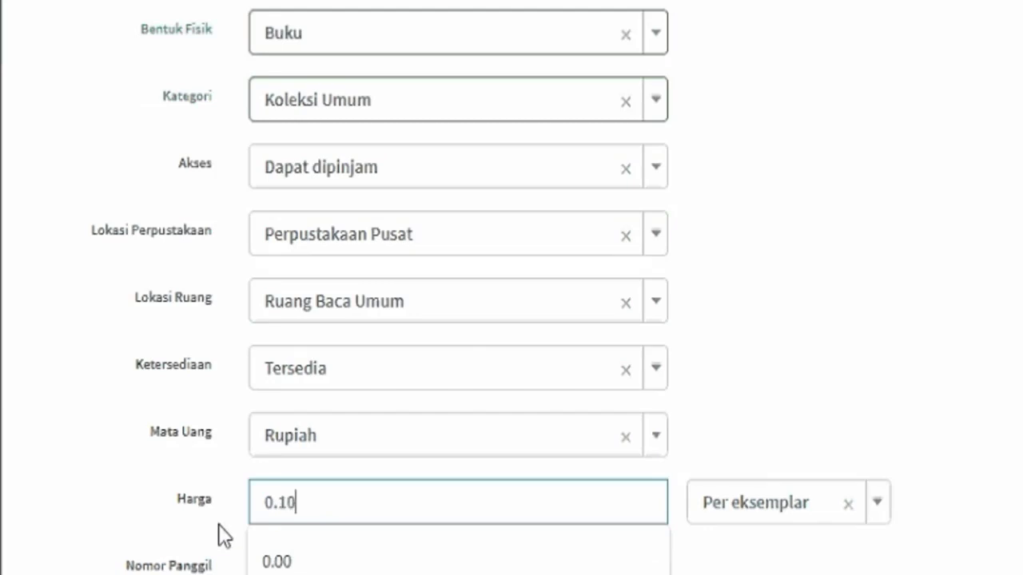
text(00000)
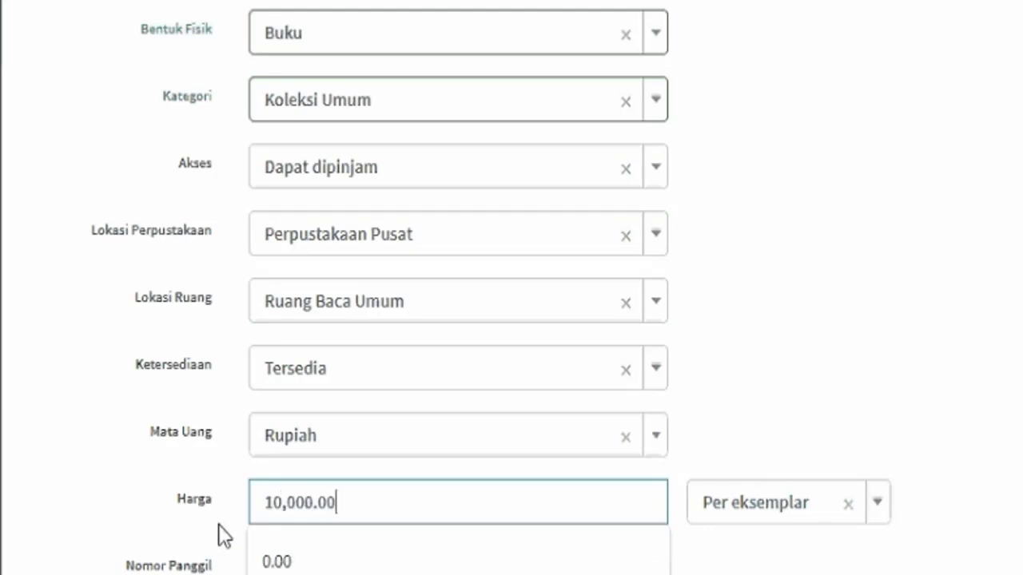
key(Down)
key(Return)
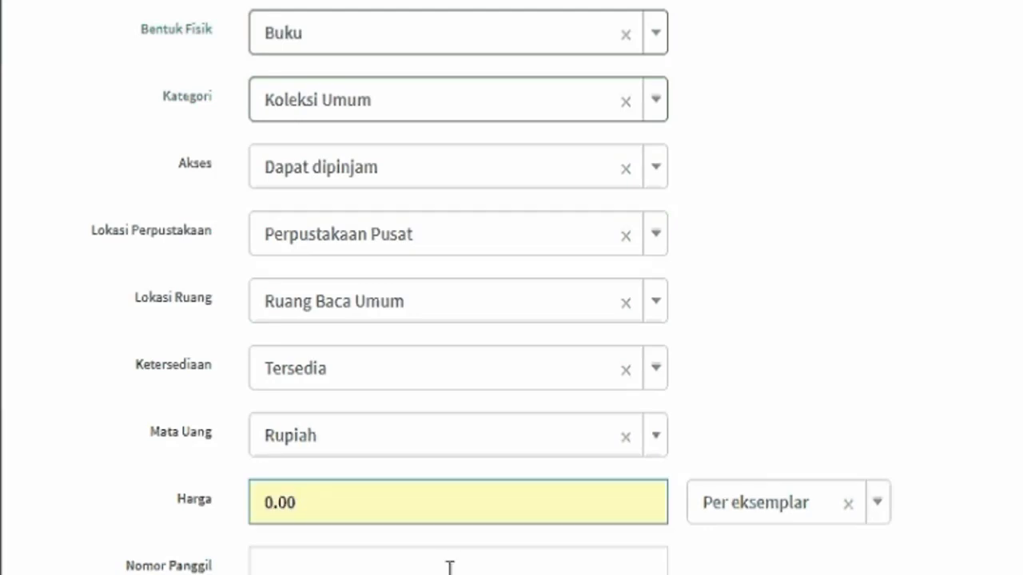
Fill in call number 400.35 MUH t, correct the price to 10,000.00, and keep it per eksemplar.
click(519, 568)
text(400.35 MUH t)
scroll(532, 486, down, 2)
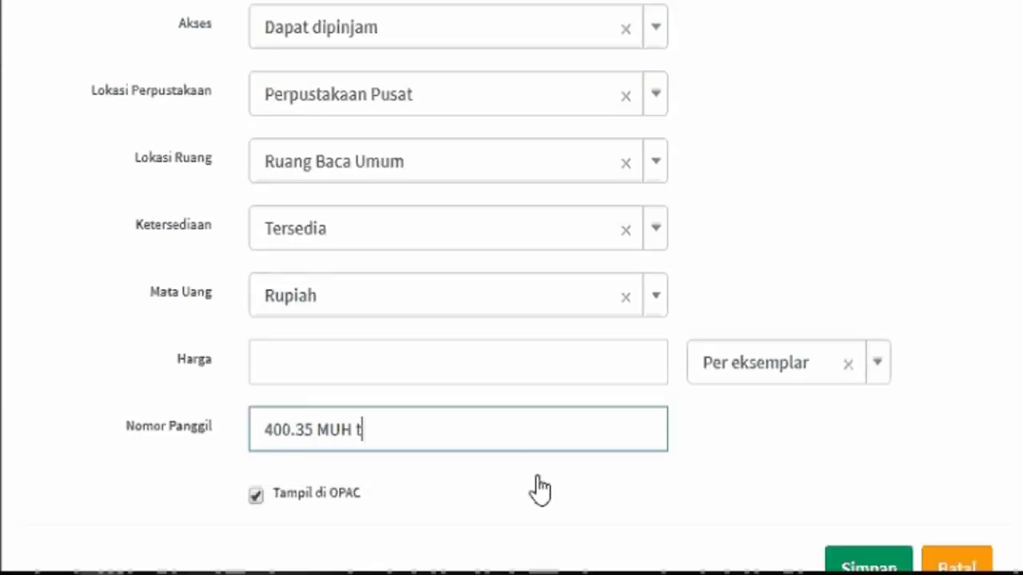
click(459, 357)
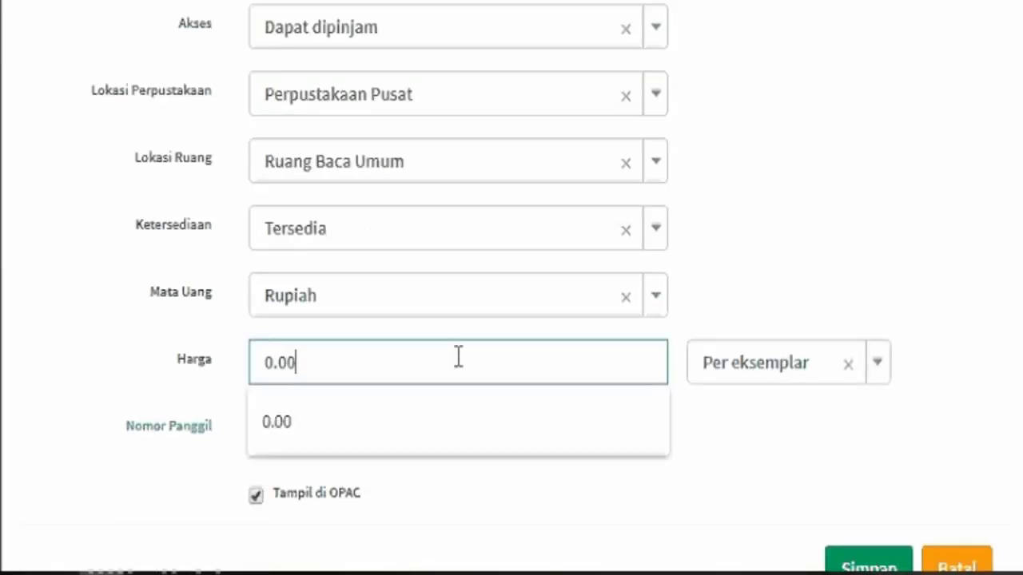
text(100000000000)
key(BackSpace)
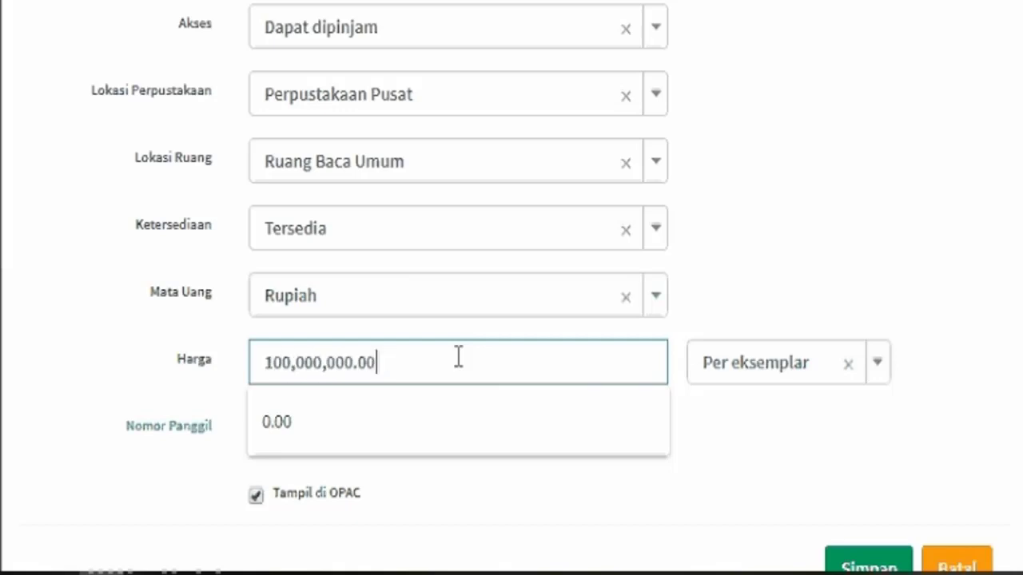
key(BackSpace)
key(BackSpace)
key(BackSpace)
key(BackSpace)
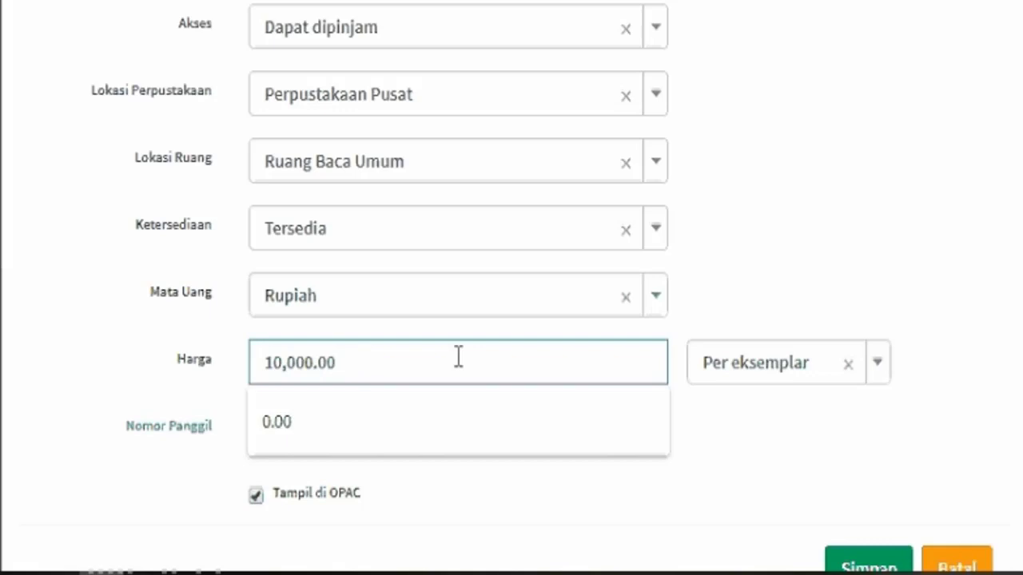
click(725, 377)
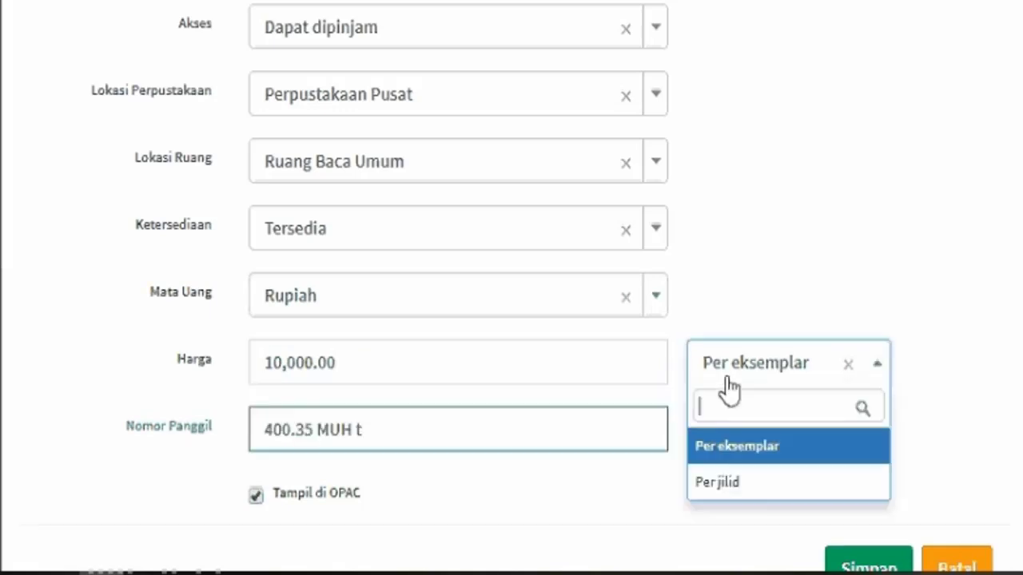
click(737, 446)
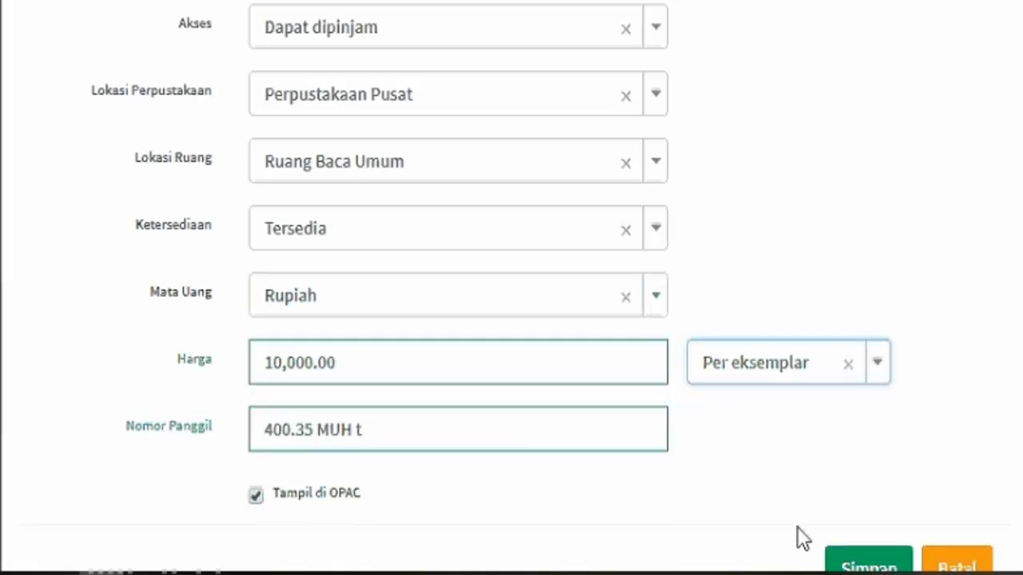
Save the two new copies, then start a Kata Kunci search on the OPAC digital collection page.
click(853, 568)
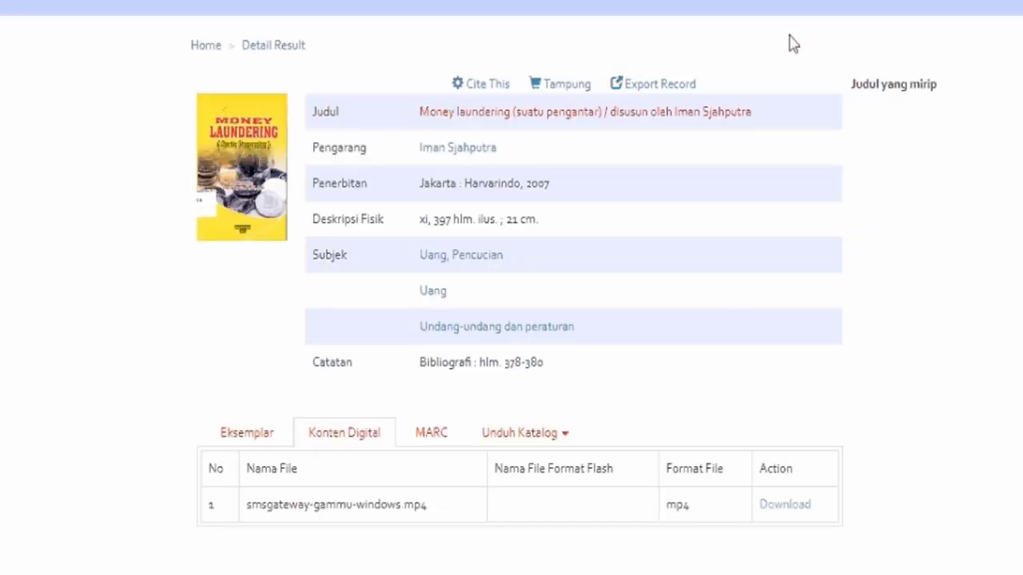
scroll(696, 308, up, 4)
click(434, 183)
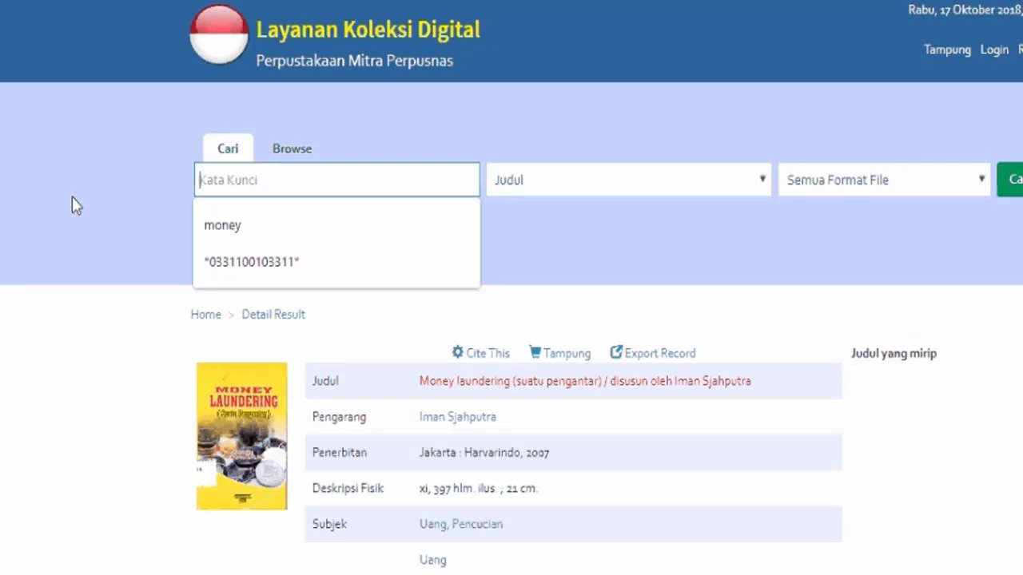
Search the OPAC for 'sms', open the Tutorial Install SMS Gateway record and download its PDF.
text(sms)
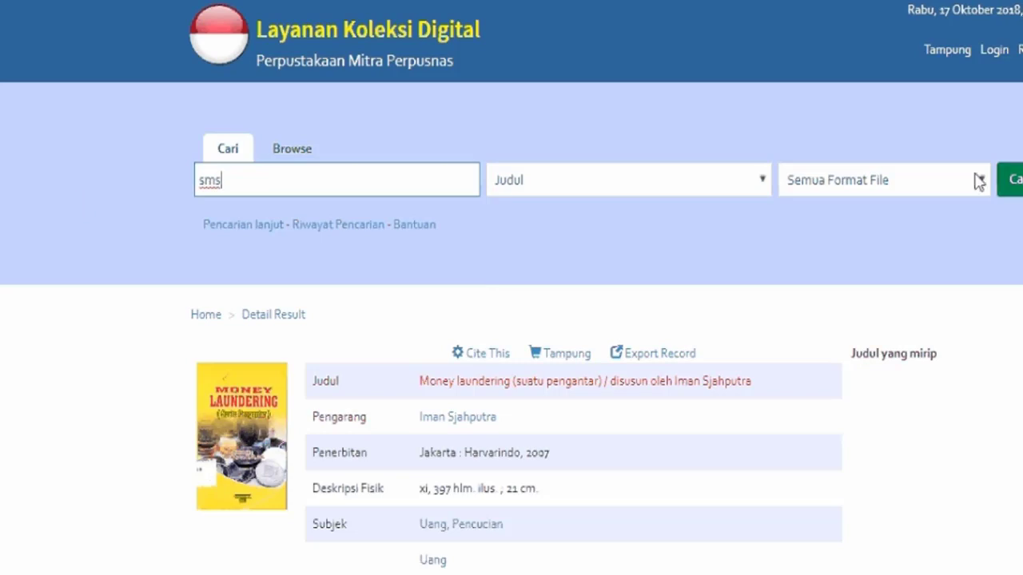
click(1013, 180)
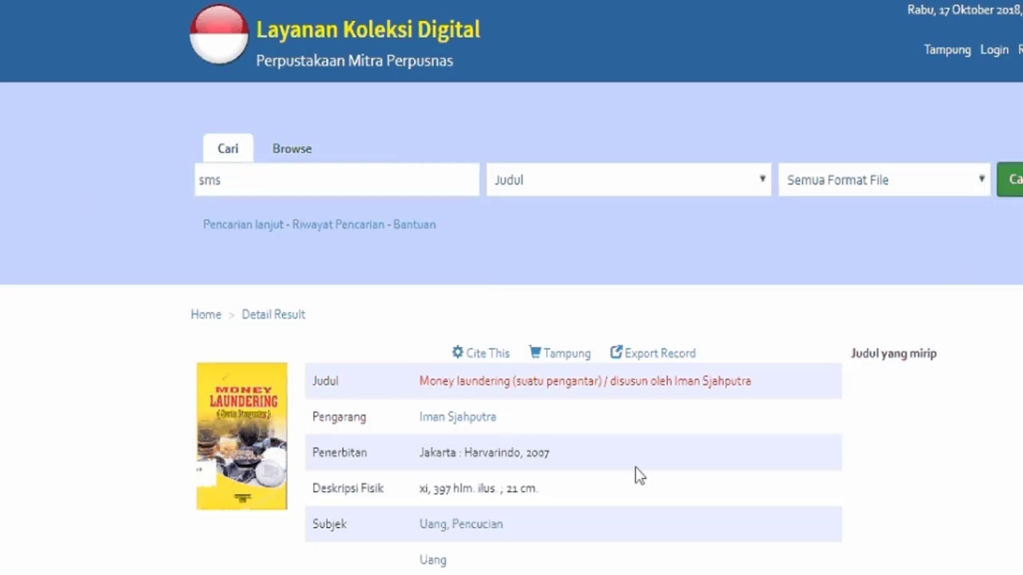
scroll(427, 527, down, 3)
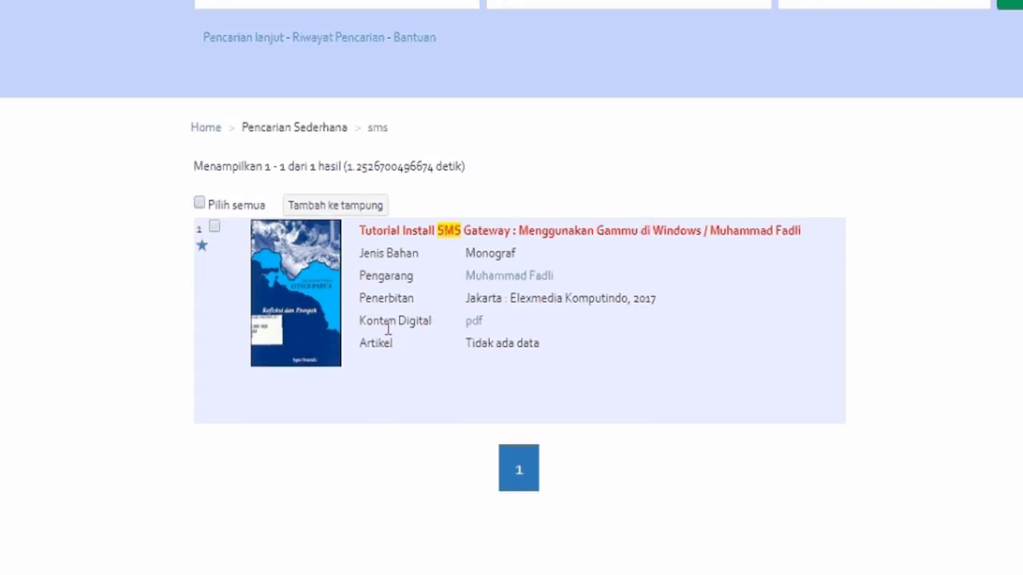
click(630, 238)
scroll(612, 315, down, 5)
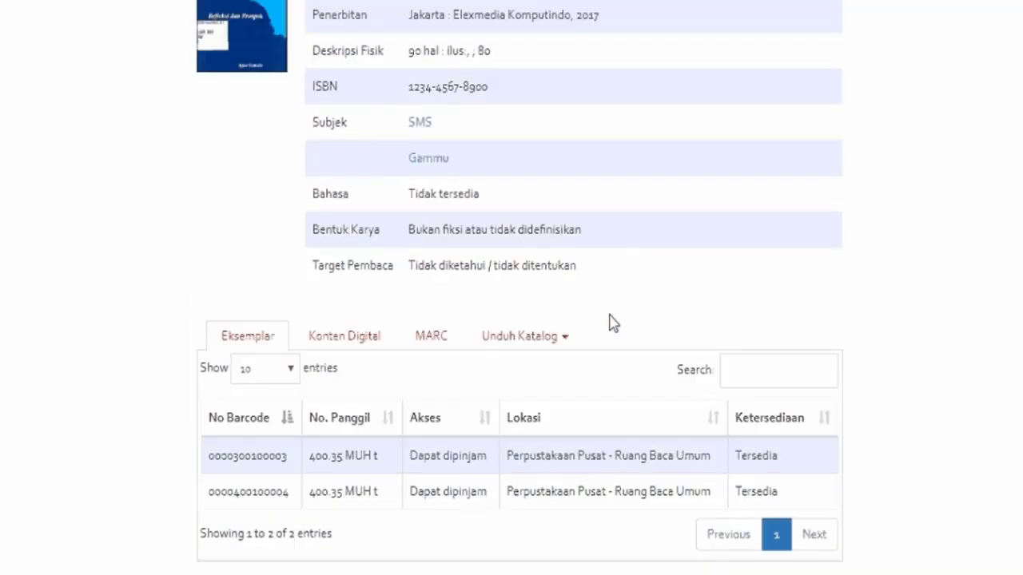
click(389, 334)
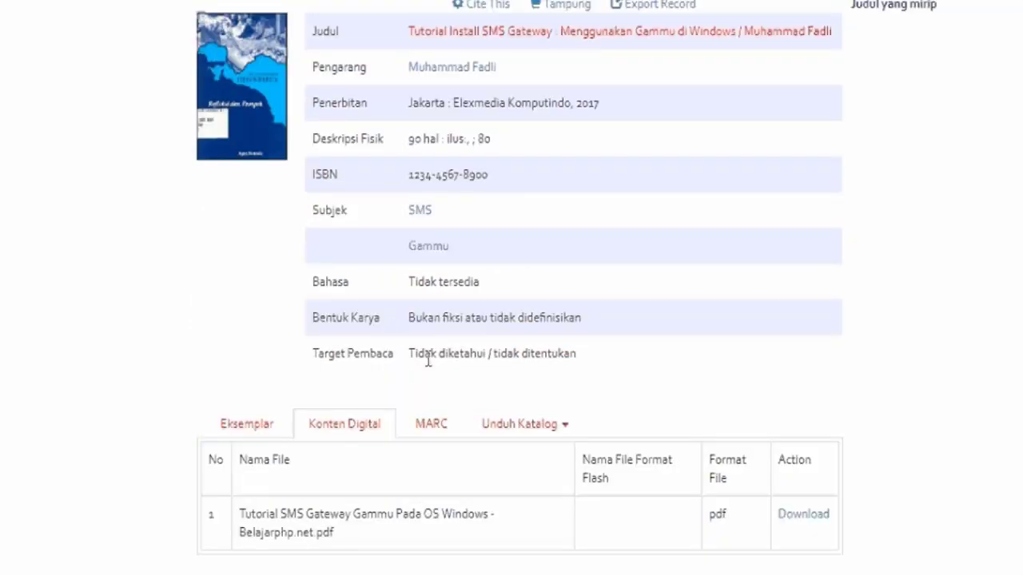
click(798, 516)
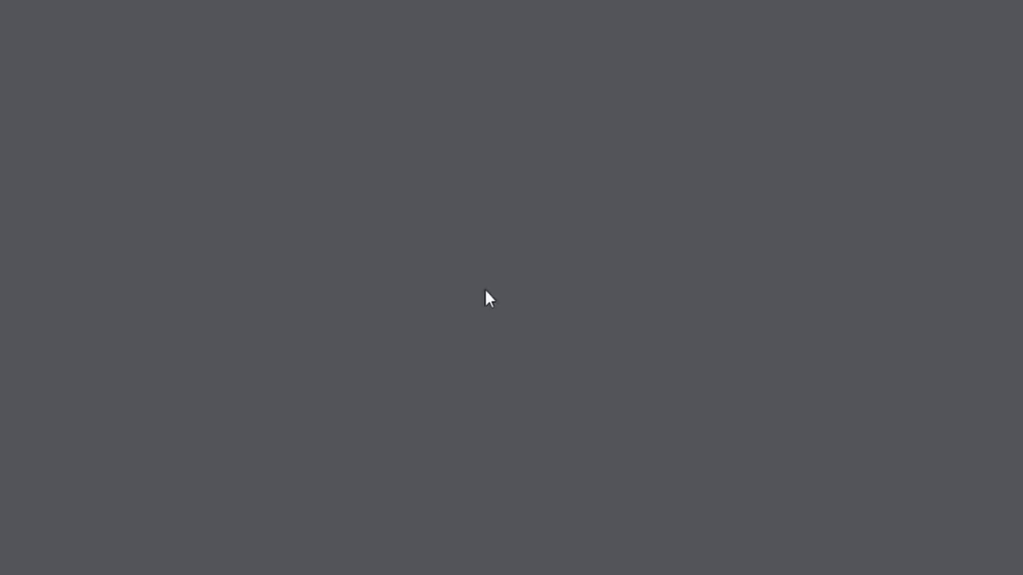